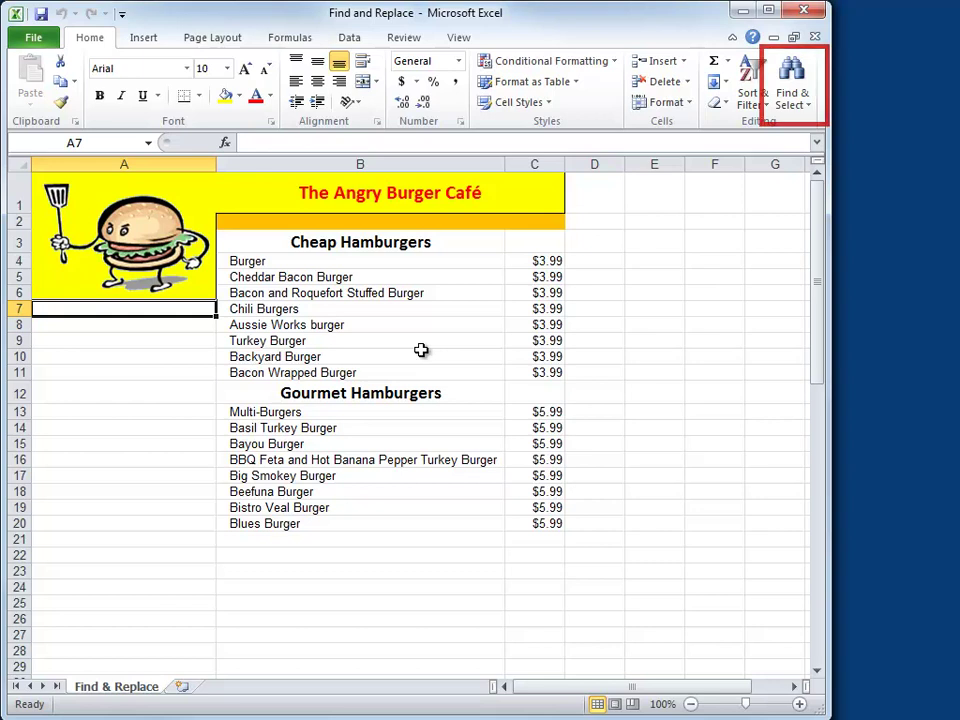
Step: Open Find and Replace with 'burger' as the search term, starting from empty cell B21
left_click(790, 102)
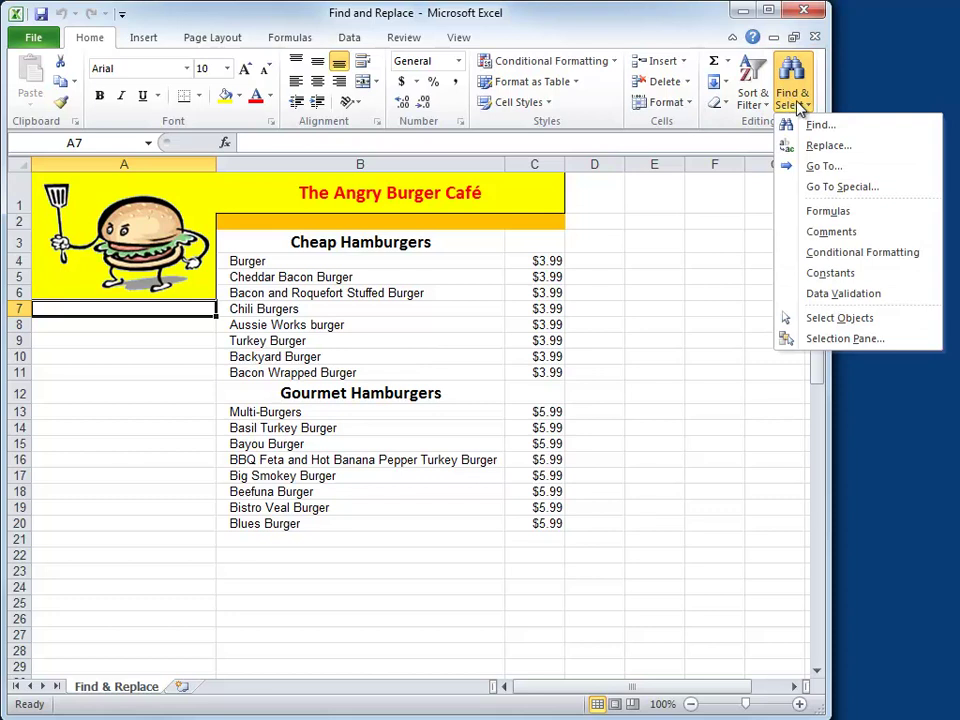
left_click(816, 126)
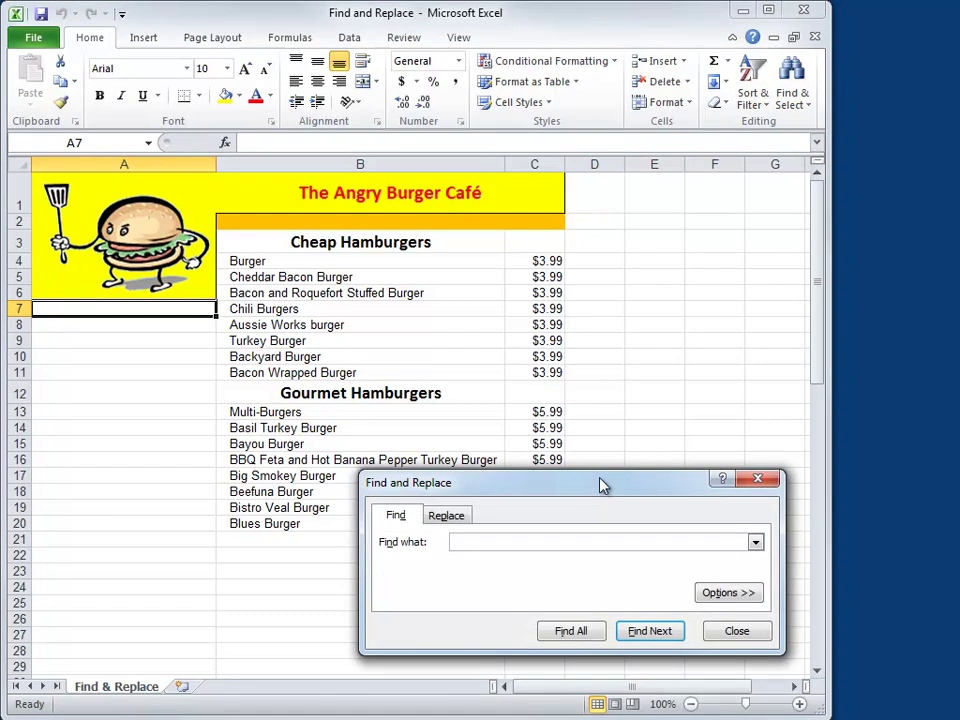
type("burger")
left_click(246, 540)
left_click_drag(542, 568, 552, 494)
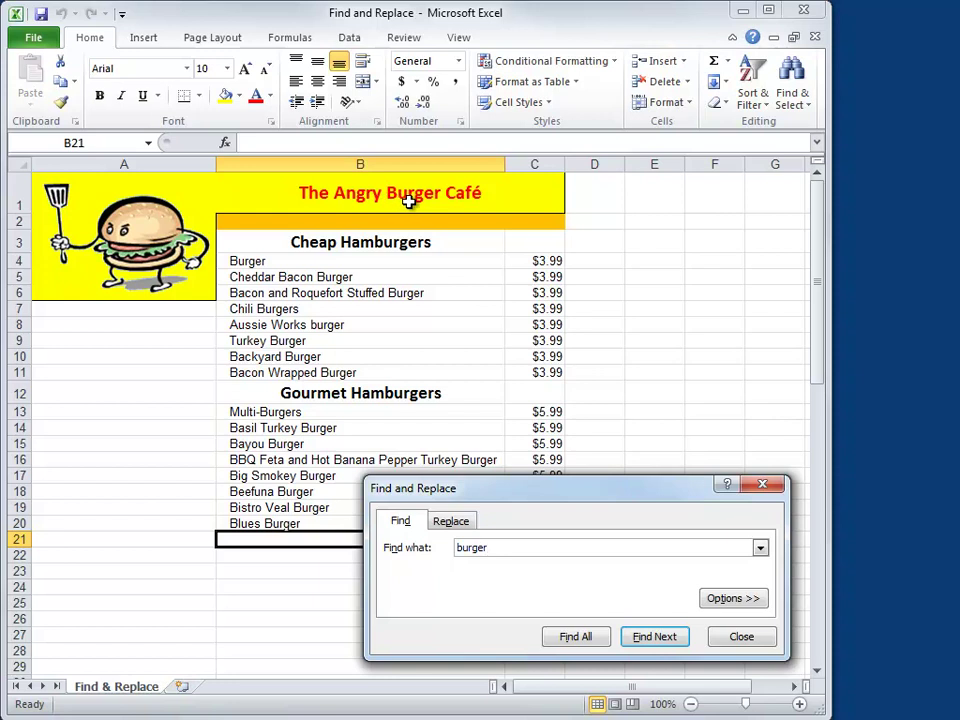
Step: Use Find Next to step through each burger match, from the café title to Gourmet Hamburgers in B12
left_click(654, 637)
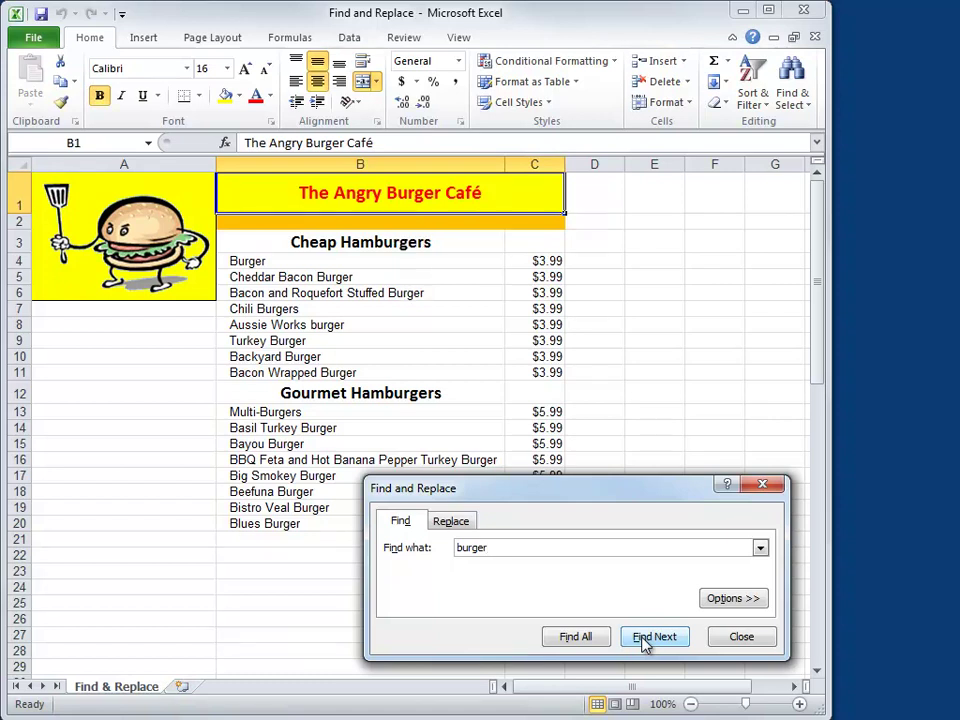
left_click(654, 637)
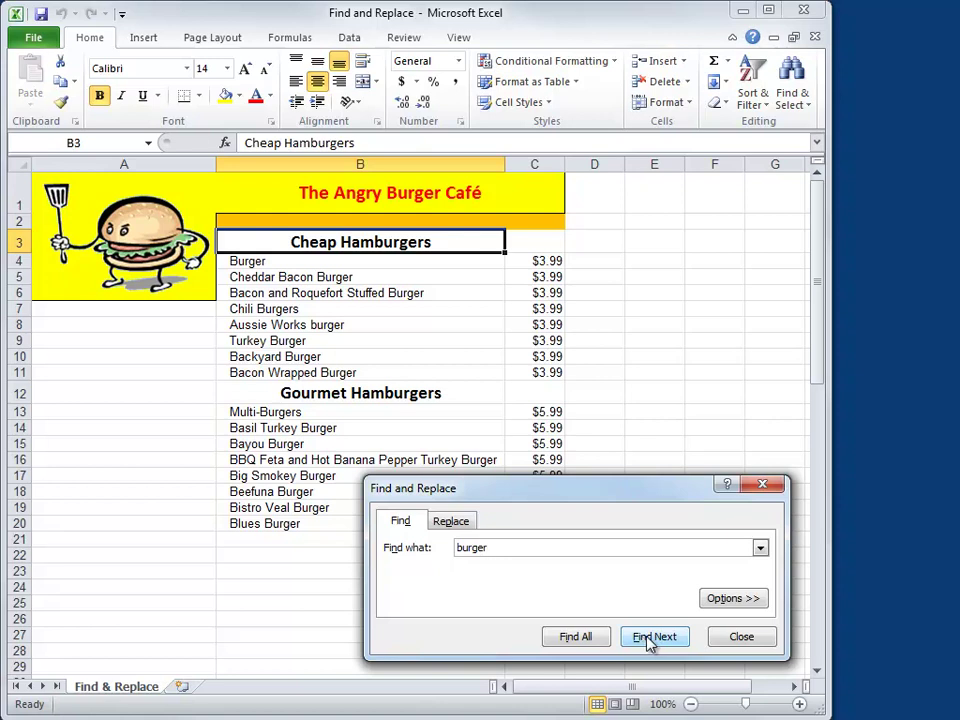
left_click(652, 637)
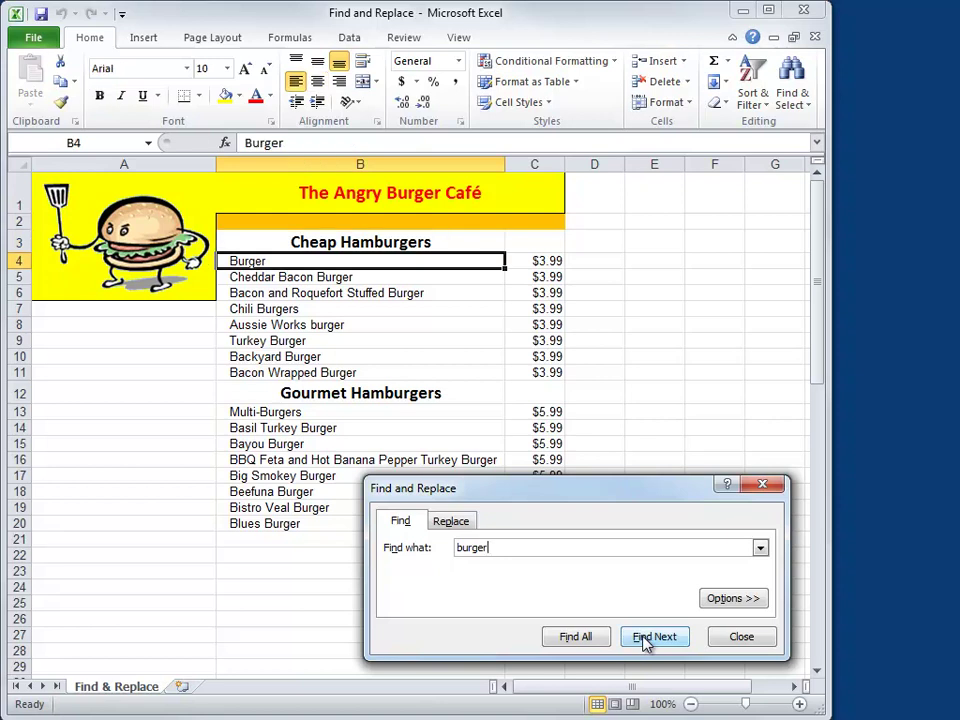
left_click(646, 640)
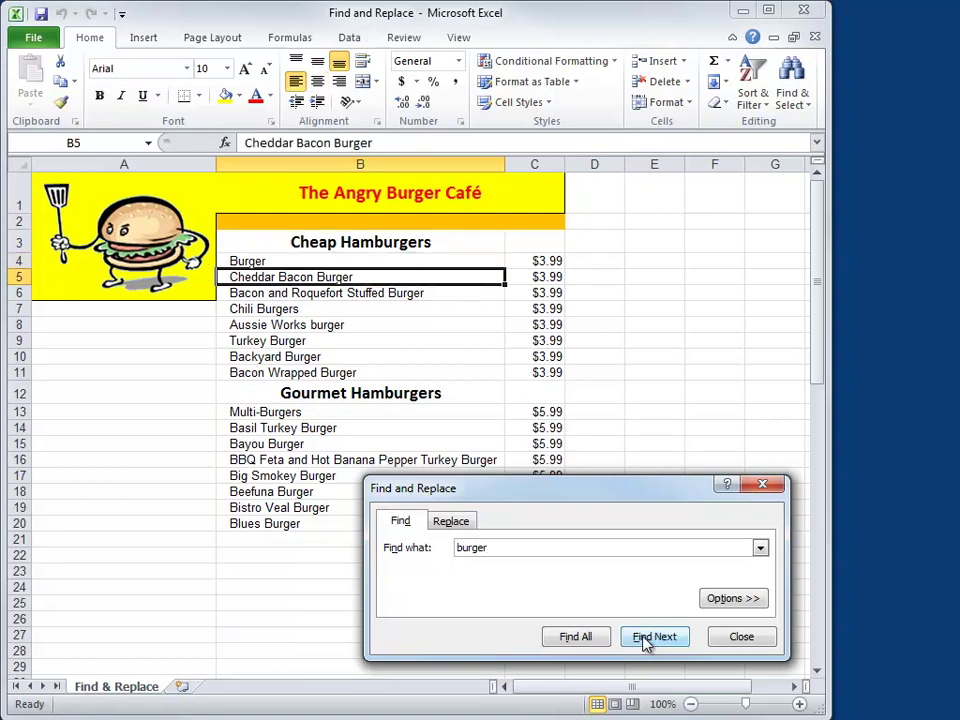
left_click(646, 640)
left_click(646, 640)
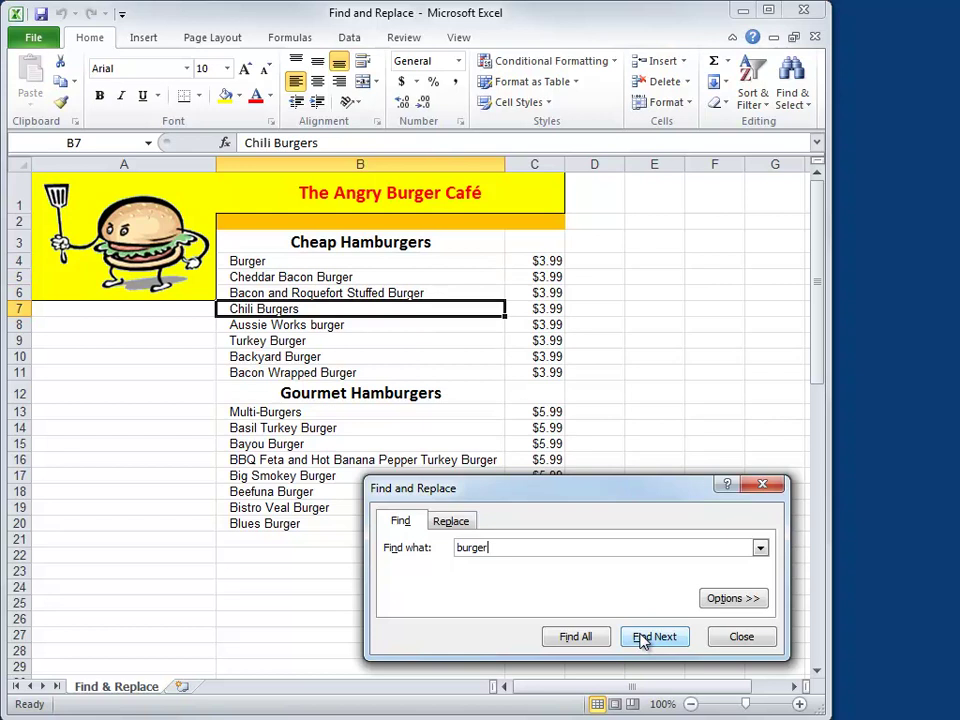
left_click(646, 640)
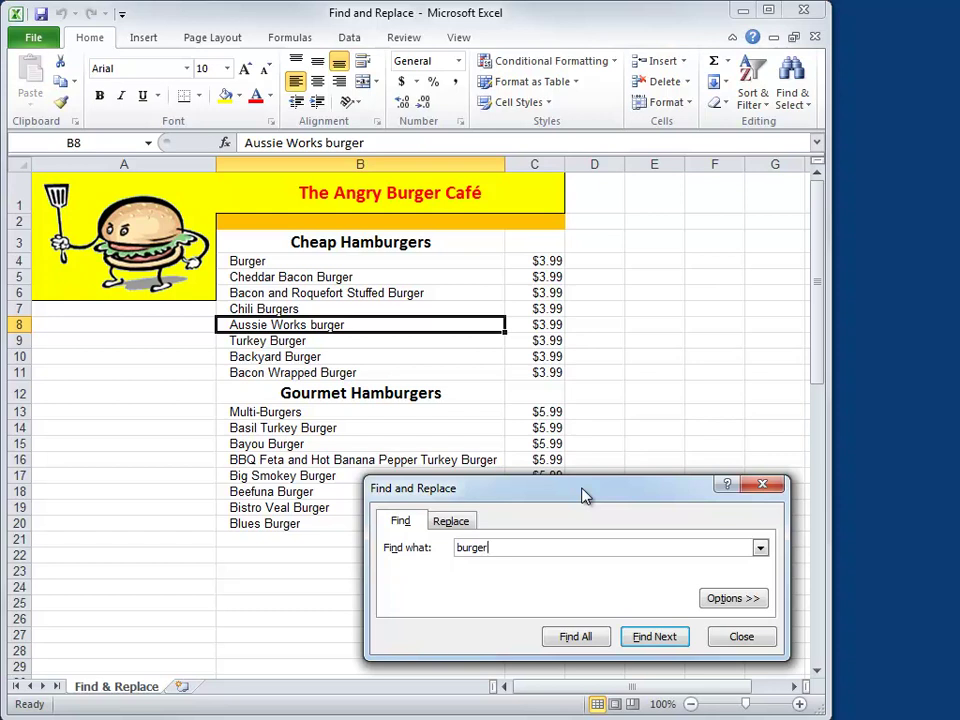
left_click(652, 640)
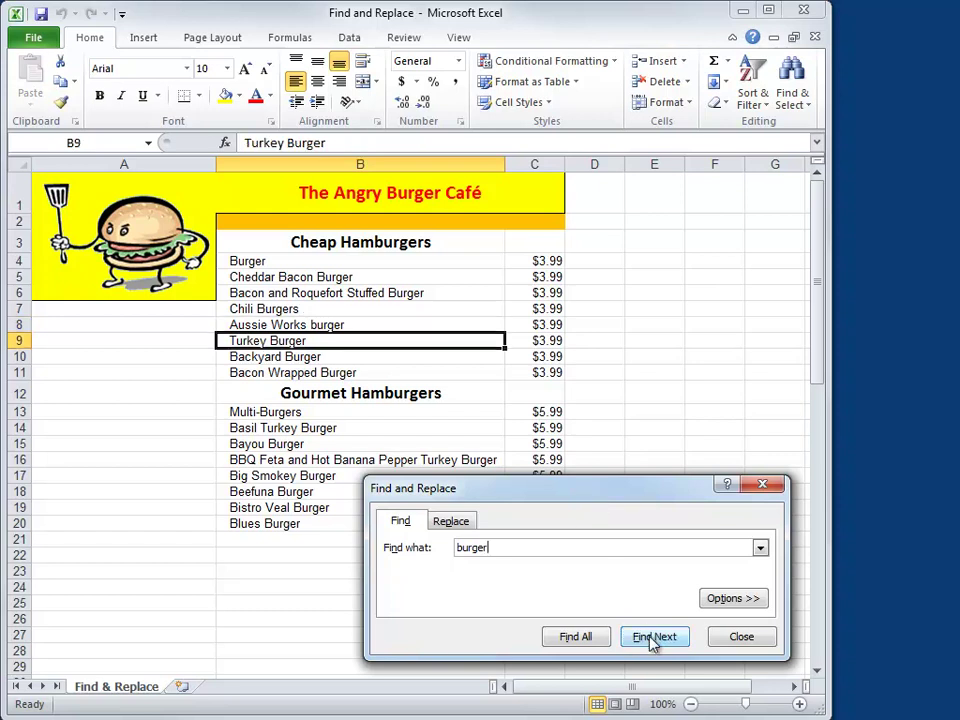
left_click(652, 640)
left_click(652, 640)
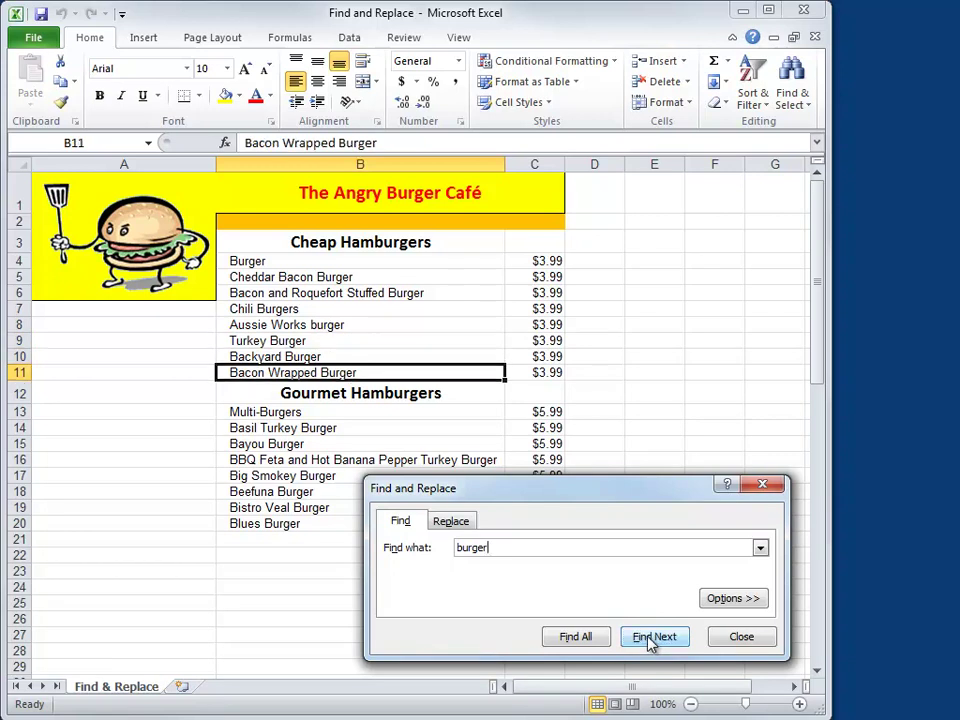
left_click(652, 640)
left_click_drag(600, 491, 580, 104)
Step: Find All 19 burger cells and jump to Turkey Burger in B9 from the results list
left_click(551, 252)
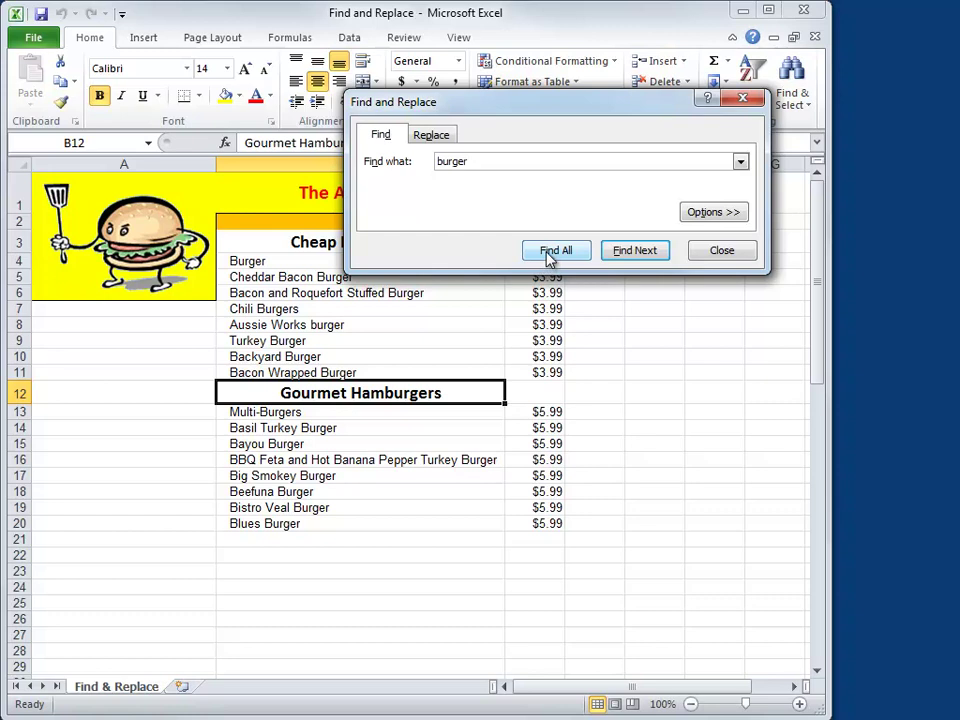
left_click_drag(604, 240, 594, 63)
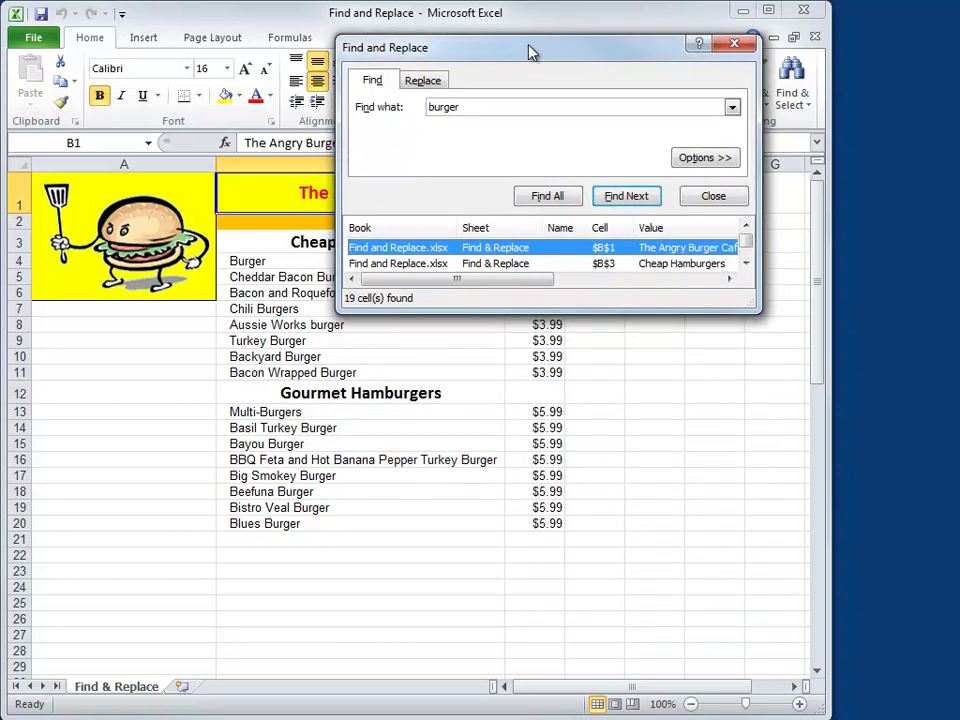
left_click_drag(757, 314, 791, 620)
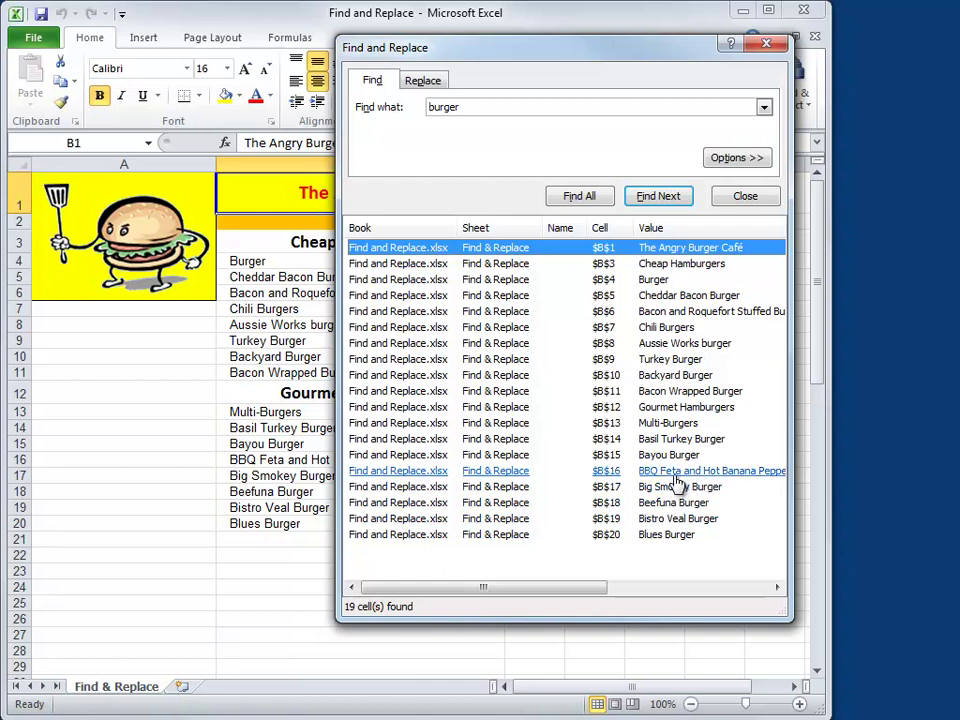
left_click(680, 368)
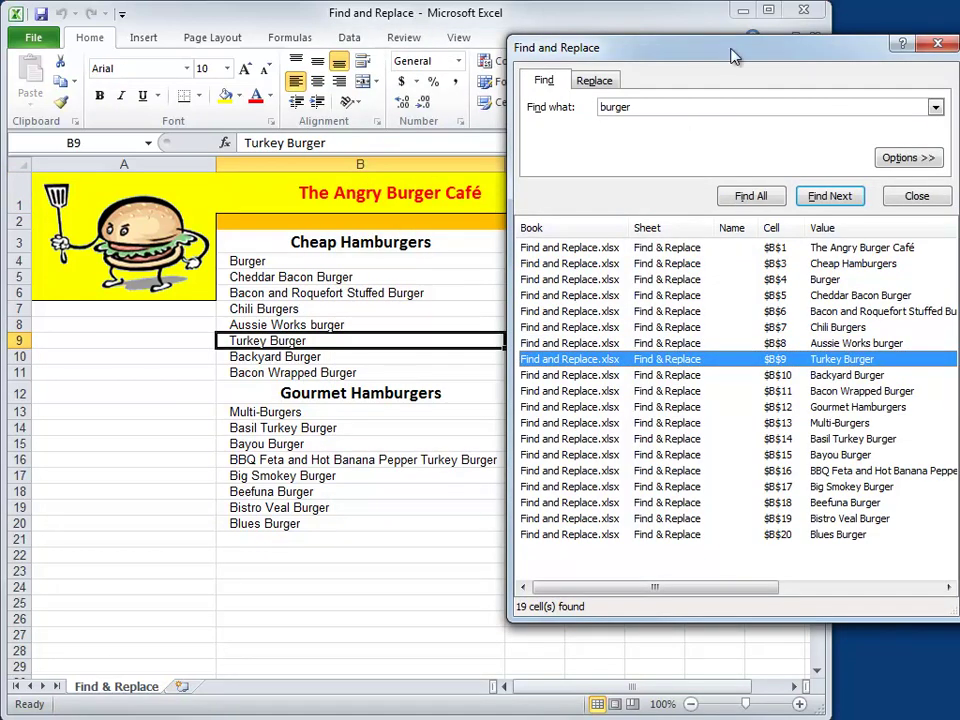
left_click_drag(731, 57, 535, 58)
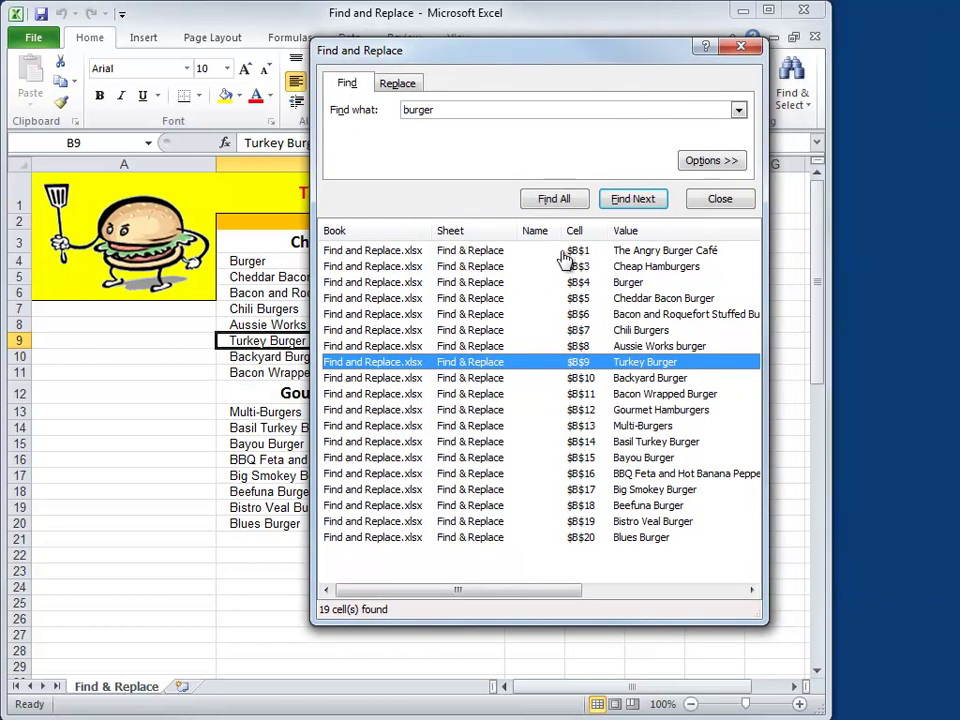
left_click_drag(748, 611, 714, 205)
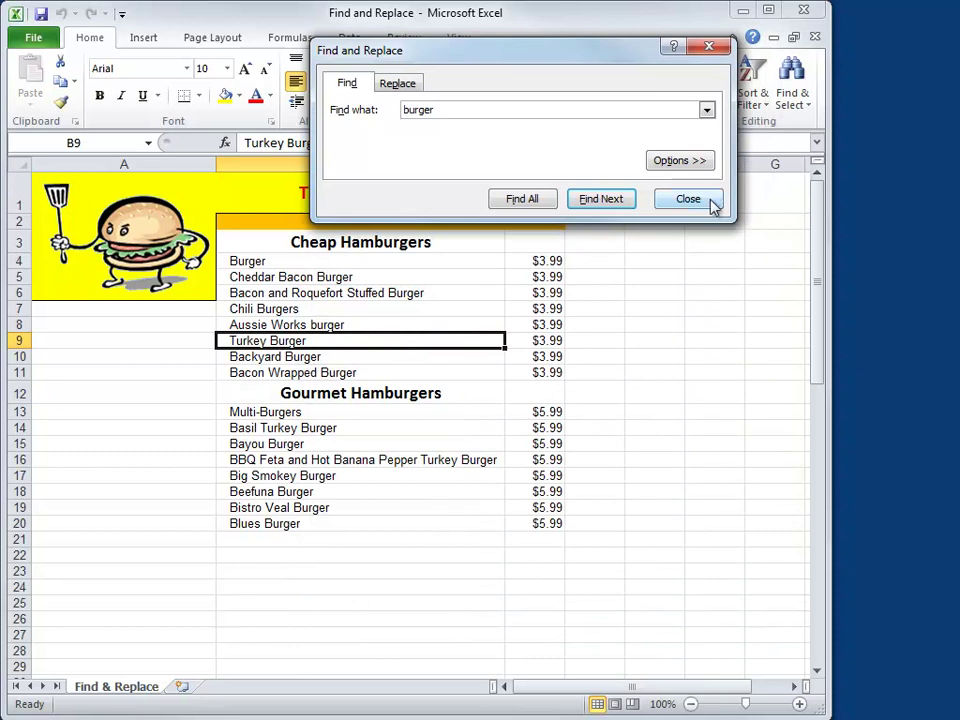
Step: From B21, keep Within Sheet, By Rows and Look in Formulas, and enable Match entire cell contents
left_click(293, 543)
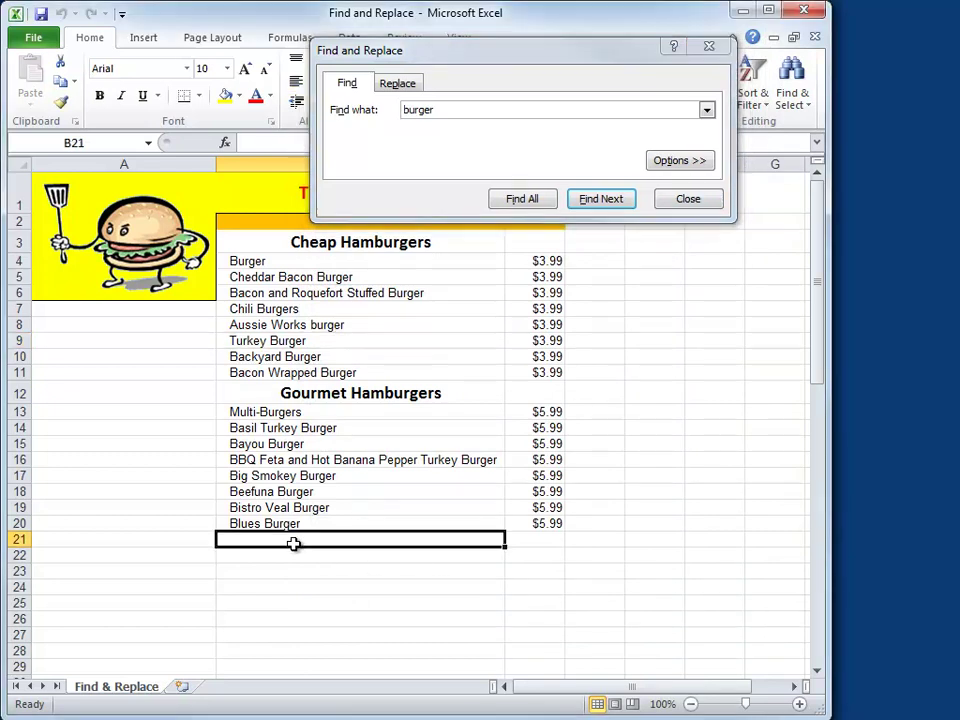
left_click(688, 170)
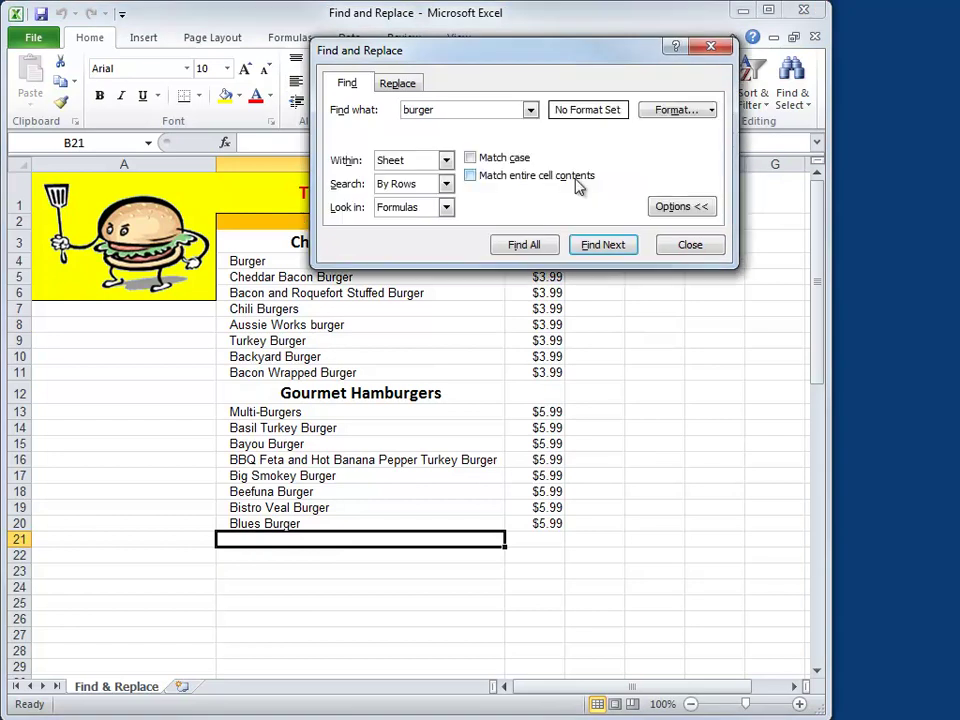
left_click(446, 162)
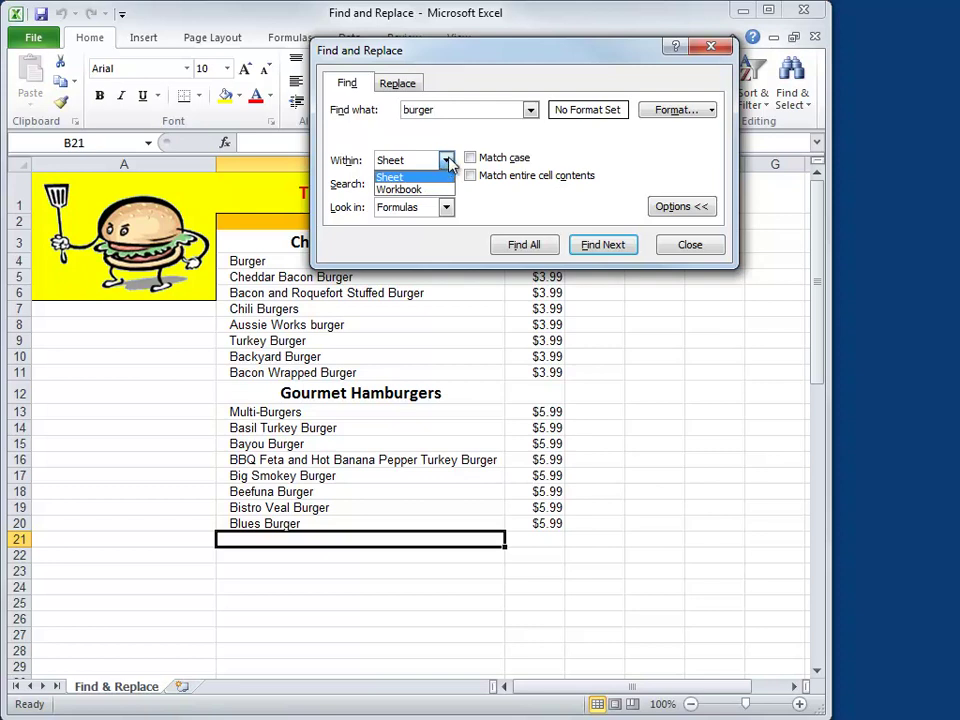
left_click(568, 152)
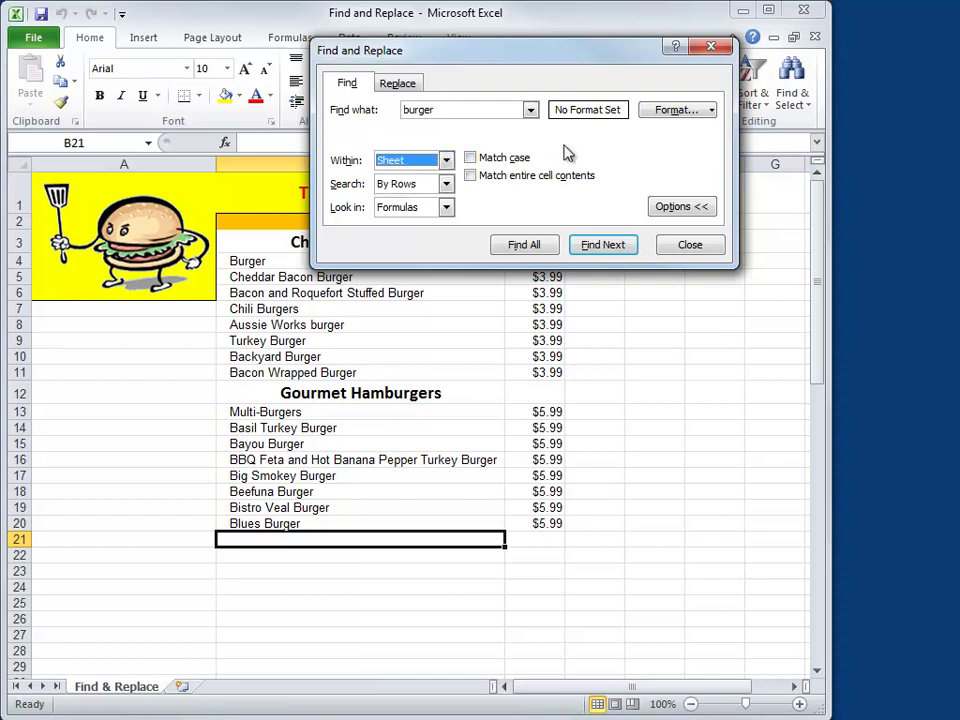
left_click(446, 184)
left_click(447, 188)
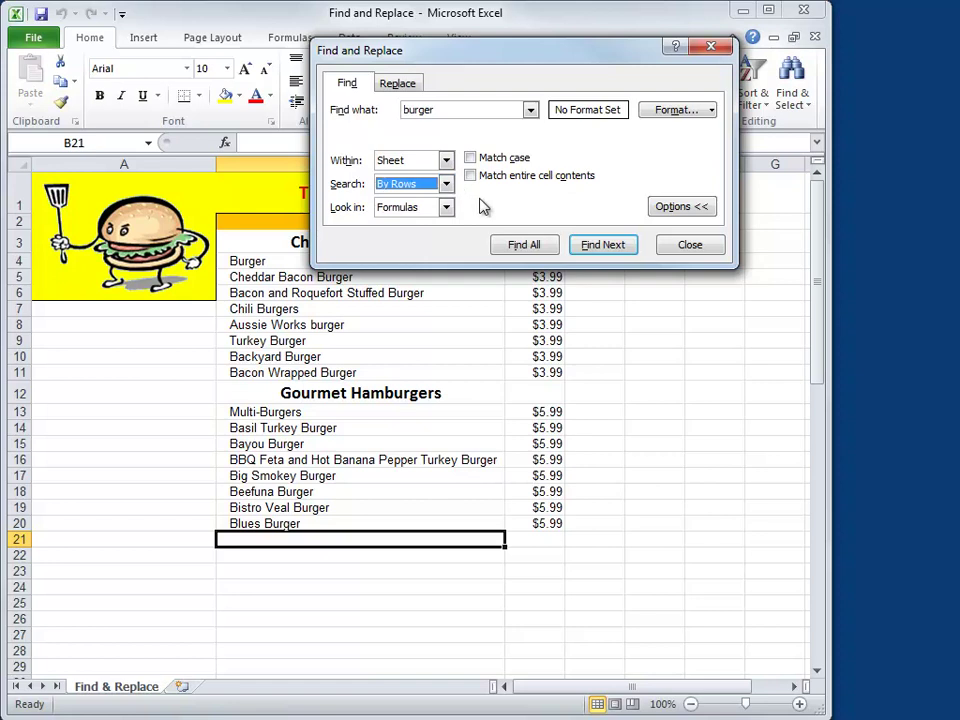
left_click(447, 208)
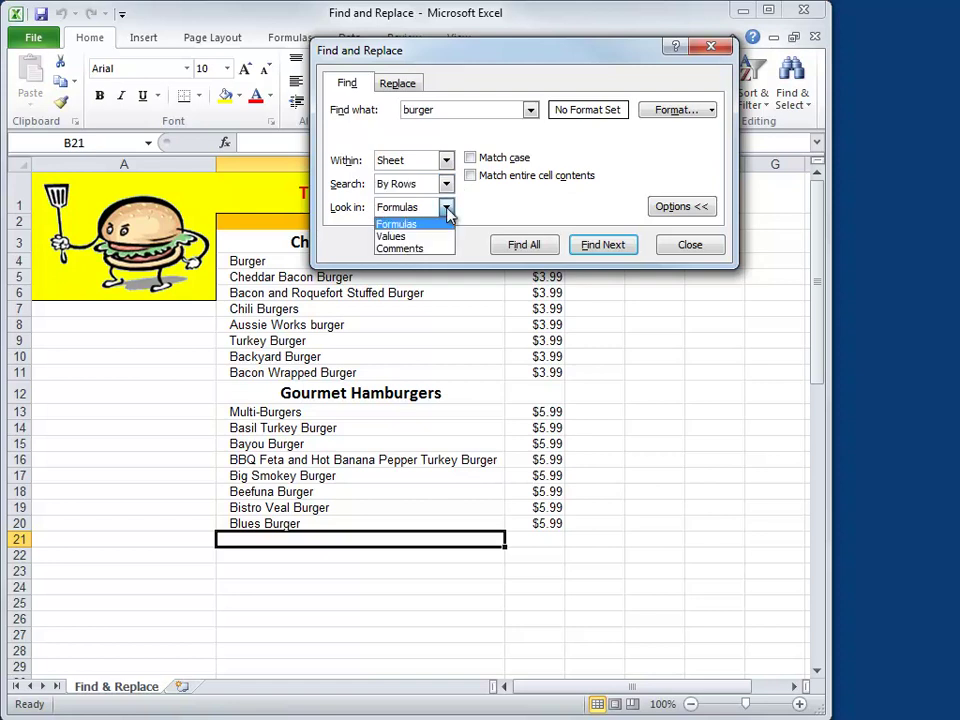
left_click(505, 212)
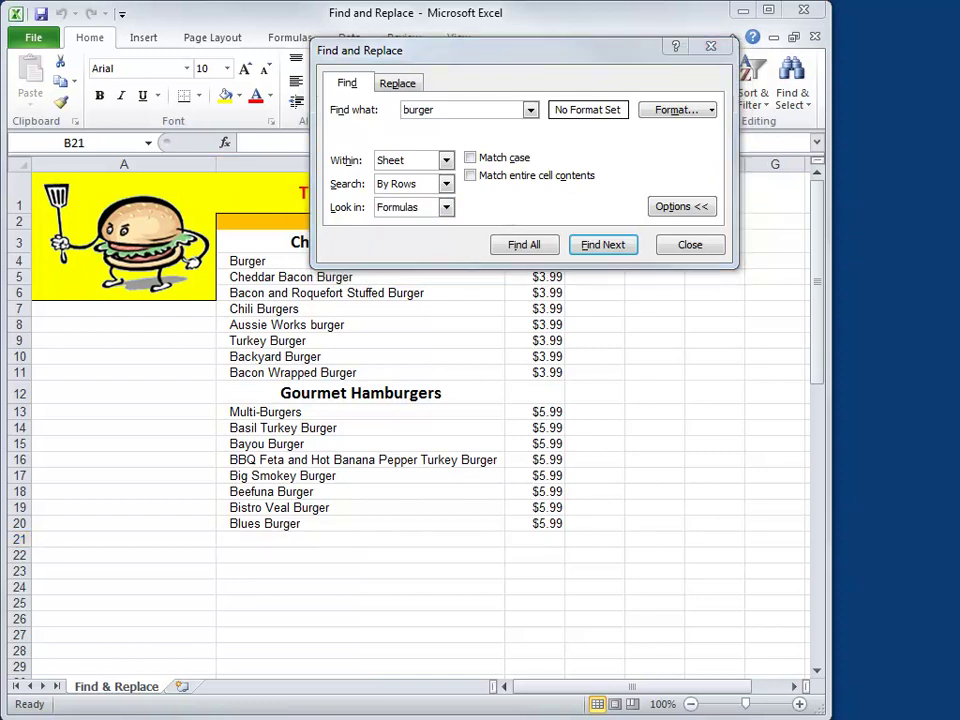
left_click(453, 111)
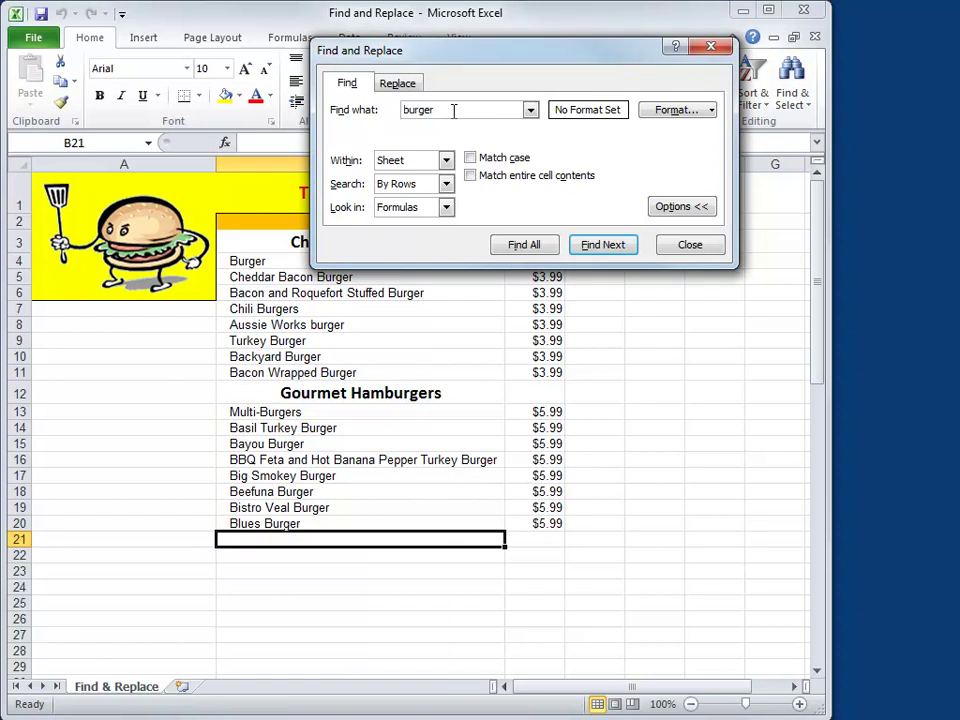
left_click(470, 176)
Step: Find the exact match Burger in B4; Find All confirms it is the only whole-cell match
left_click(605, 246)
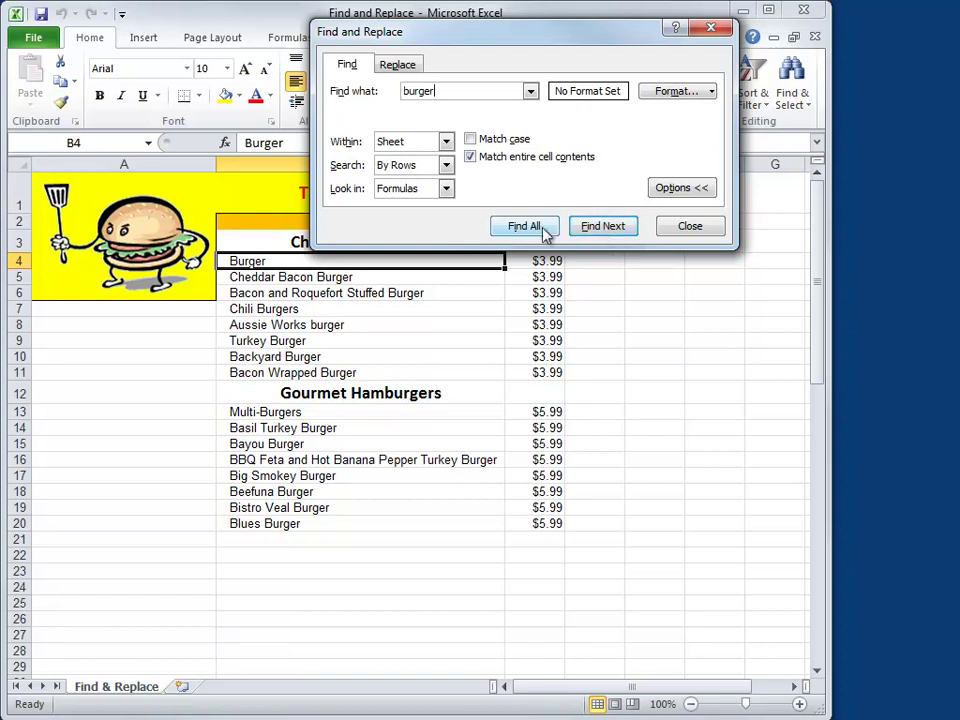
left_click(521, 227)
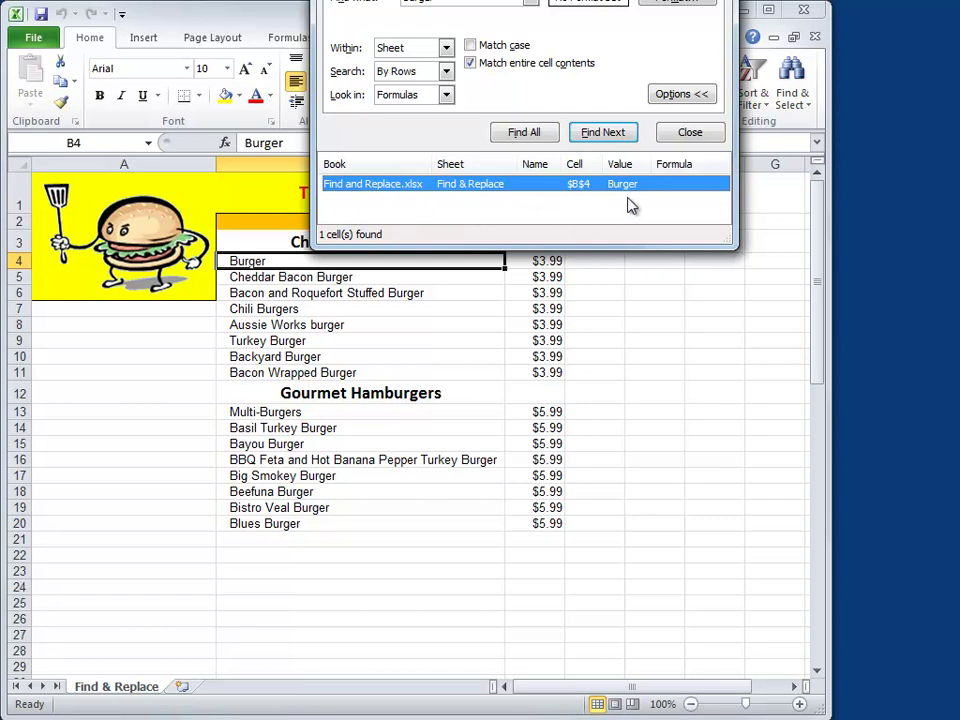
left_click_drag(727, 238, 705, 133)
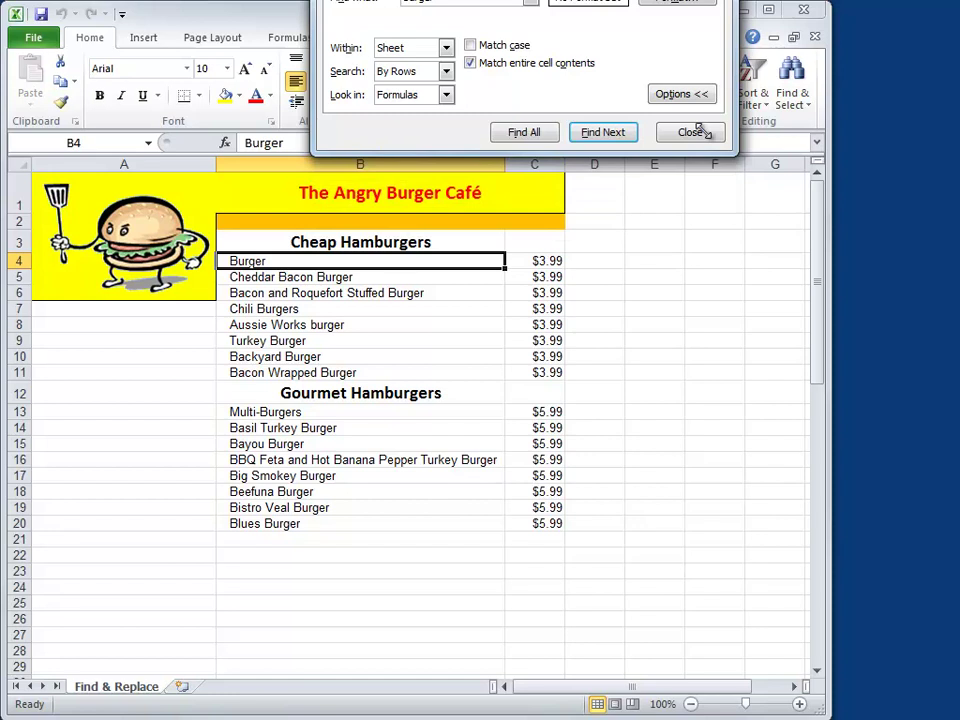
left_click_drag(598, 0, 617, 145)
left_click(548, 262)
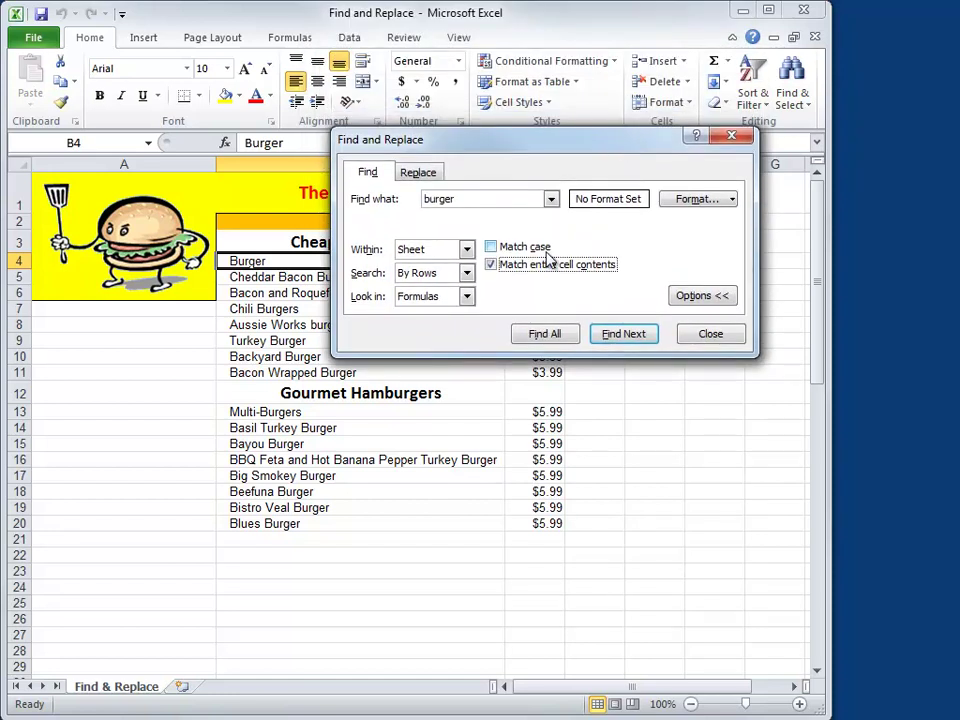
Step: Turn off whole-cell matching, turn on Match case, and find Aussie Works burger in B8
left_click(491, 265)
left_click(491, 248)
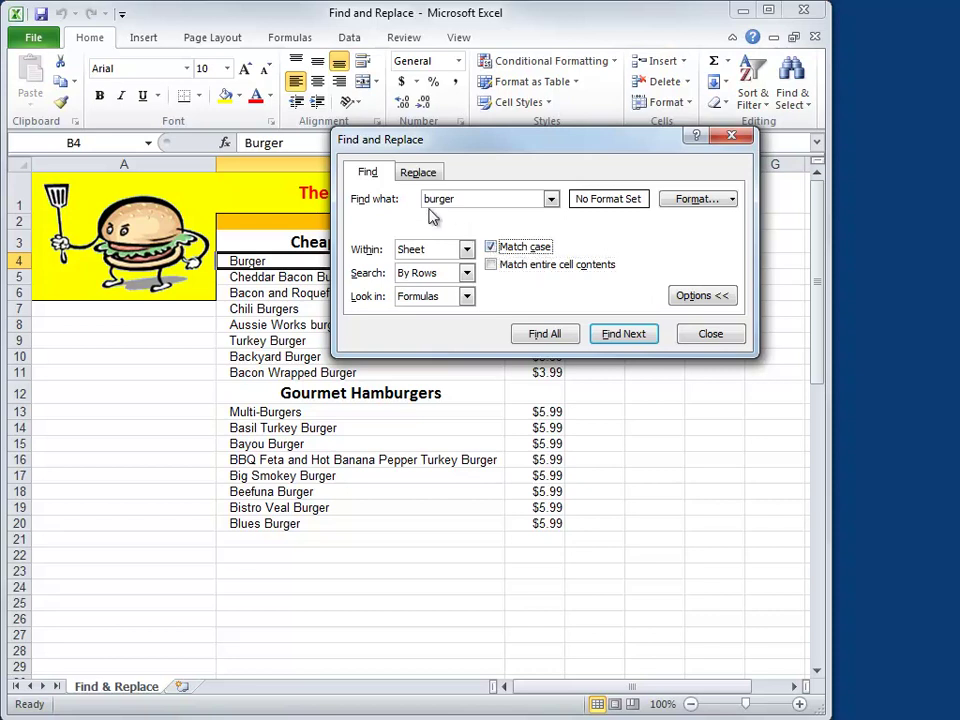
left_click(619, 335)
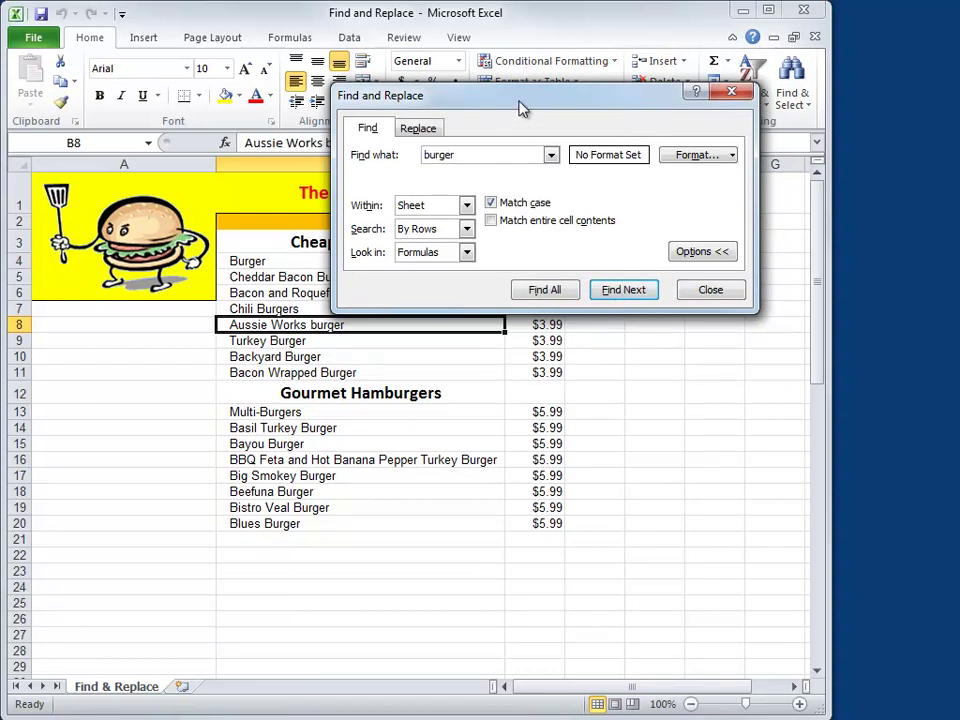
left_click_drag(520, 96, 525, 78)
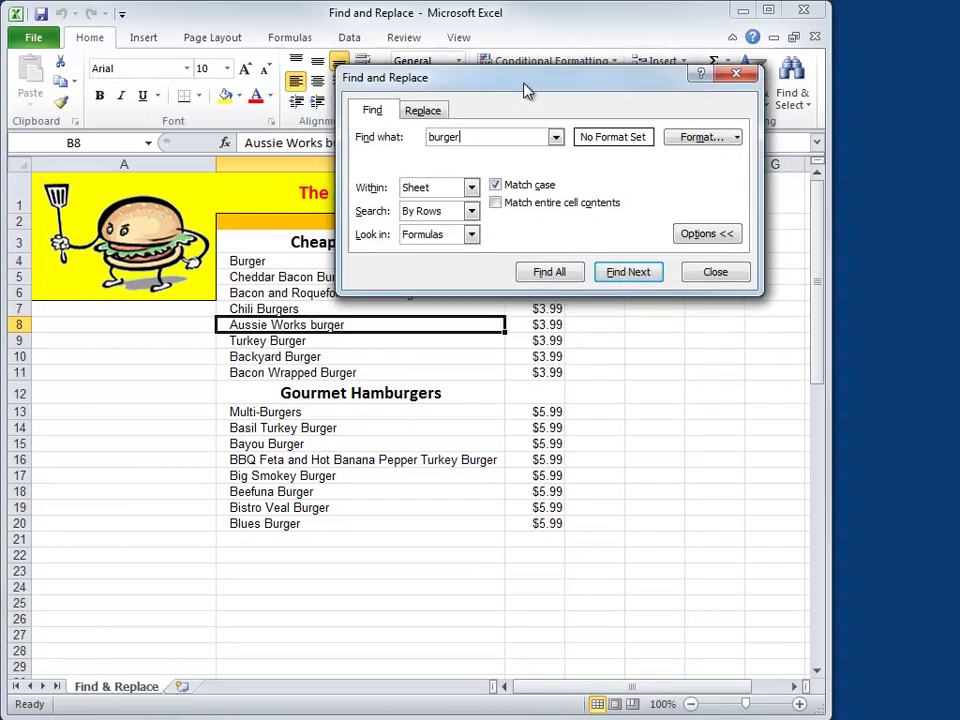
Step: Continue through Gourmet Hamburgers and Cheap Hamburgers, cycling back to Aussie Works burger
left_click(627, 273)
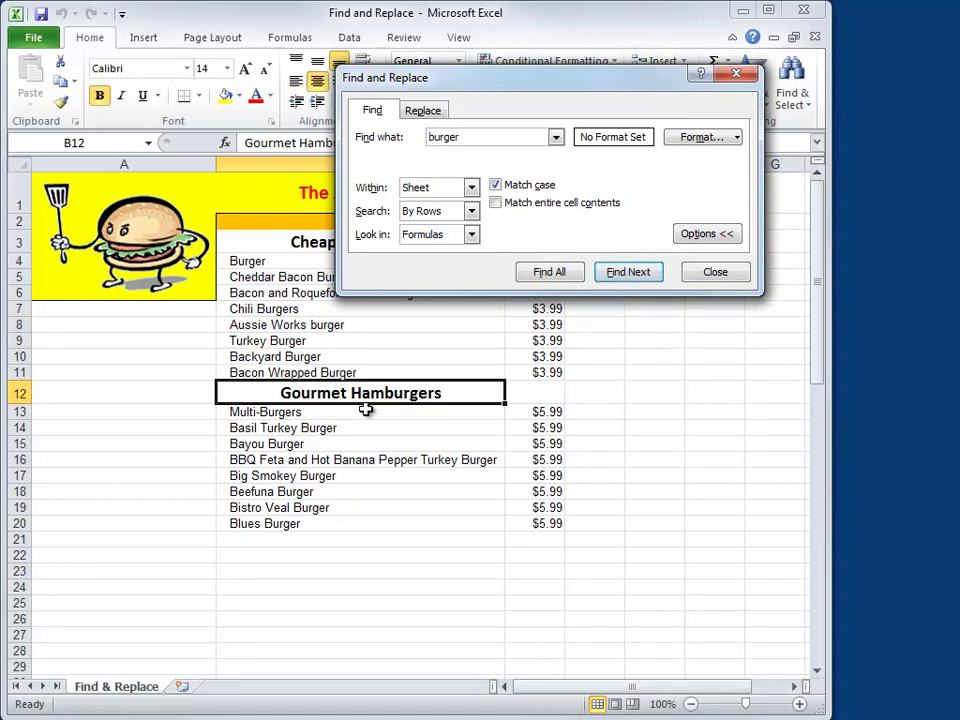
left_click(627, 273)
left_click_drag(420, 6, 421, 37)
left_click_drag(557, 48, 480, 293)
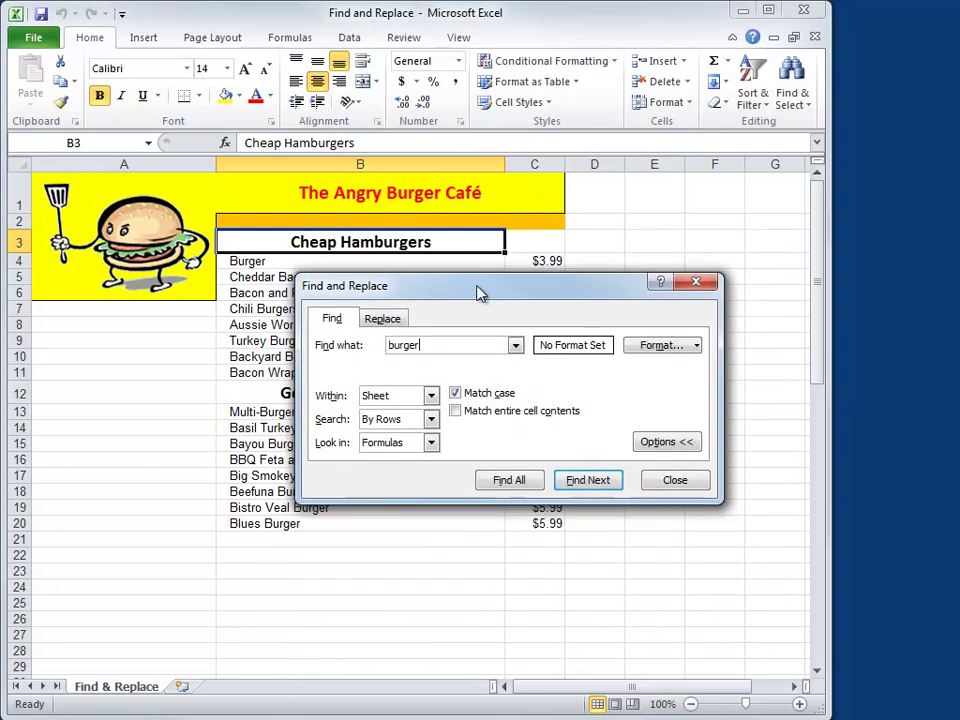
left_click(586, 481)
left_click(586, 542)
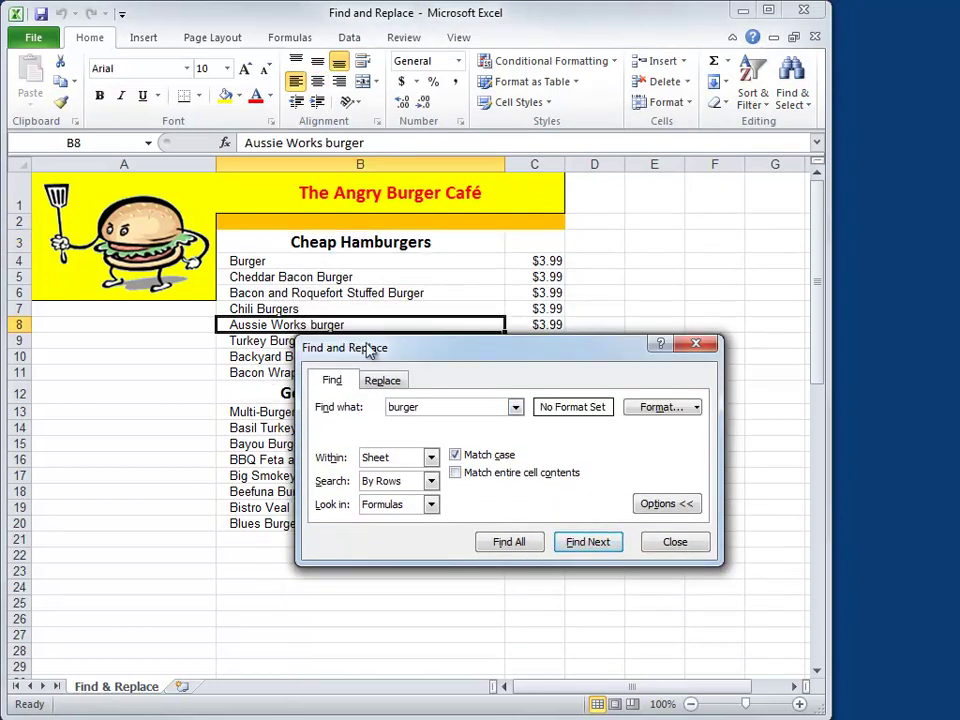
Step: List the case-sensitive matches B3, B8 and B12 with Find All, then collapse the results
left_click_drag(464, 350, 432, 150)
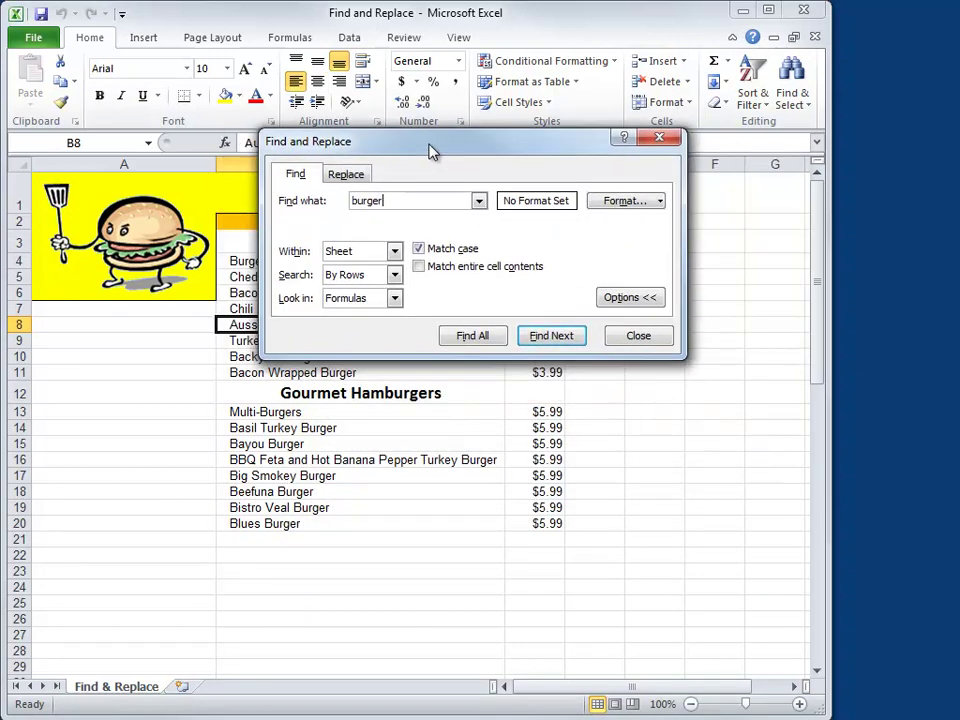
left_click(464, 337)
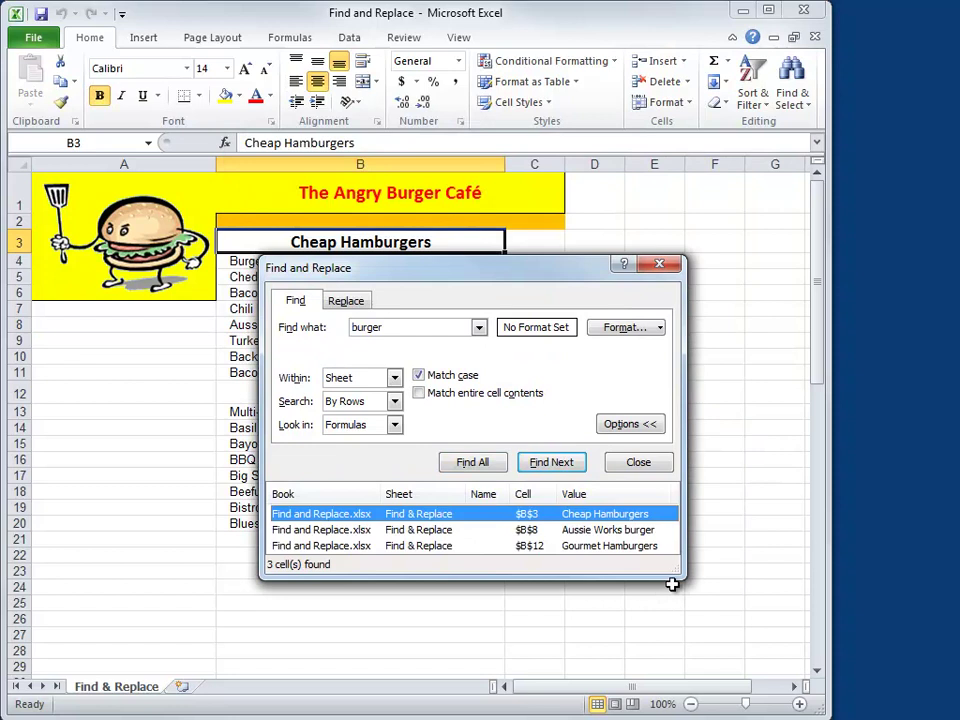
left_click_drag(680, 578, 710, 655)
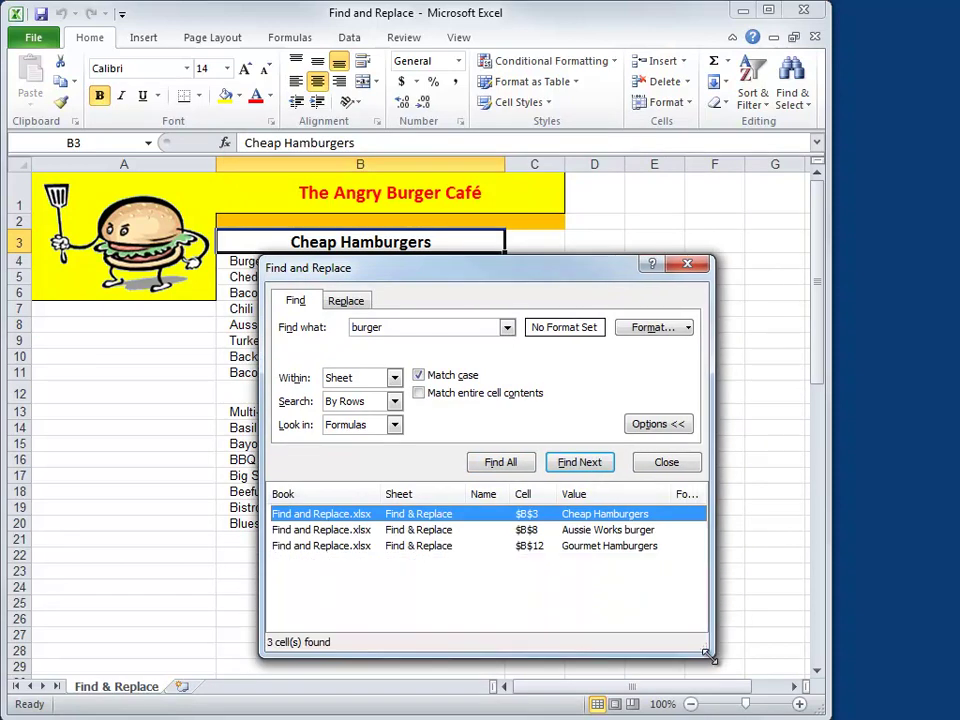
left_click_drag(707, 655, 690, 442)
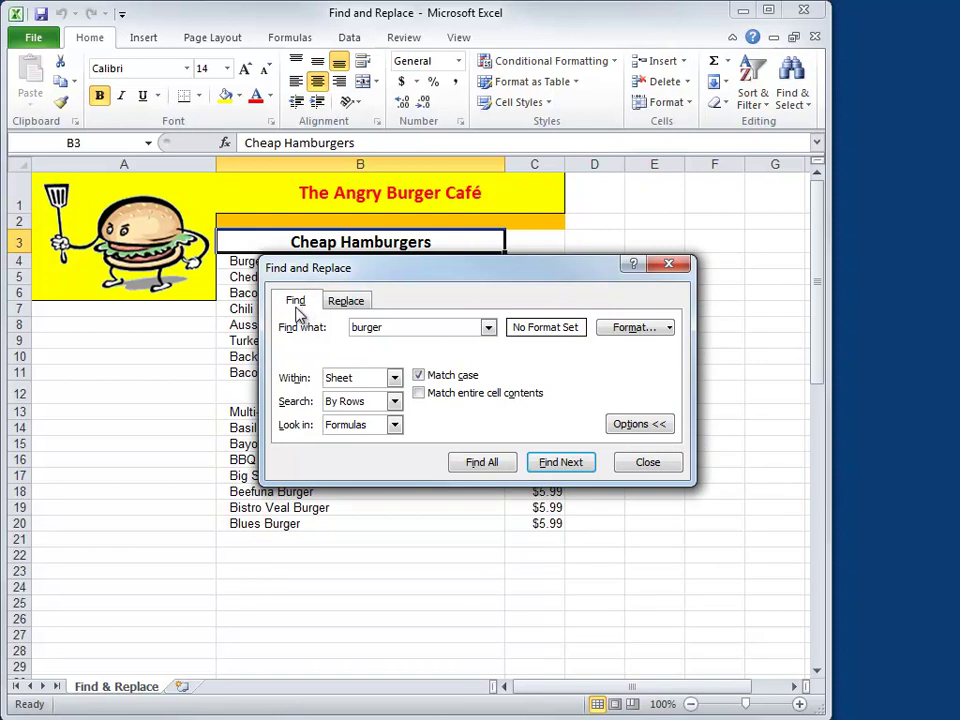
Step: Reopen Find and Replace on the Replace tab via Find & Select, with Match case unchecked
left_click(346, 302)
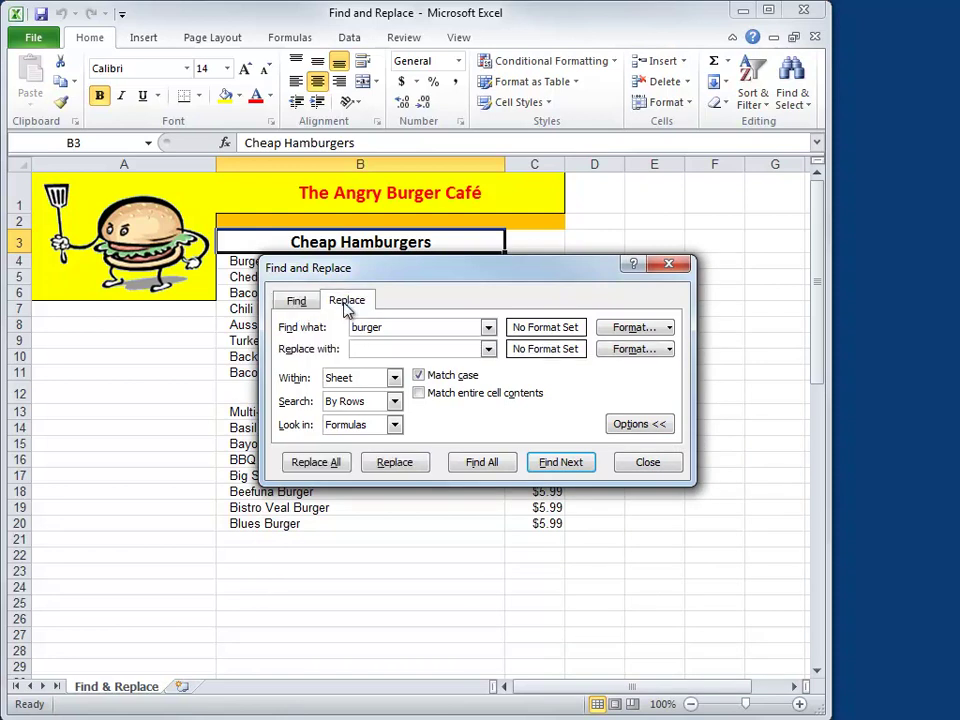
left_click(643, 462)
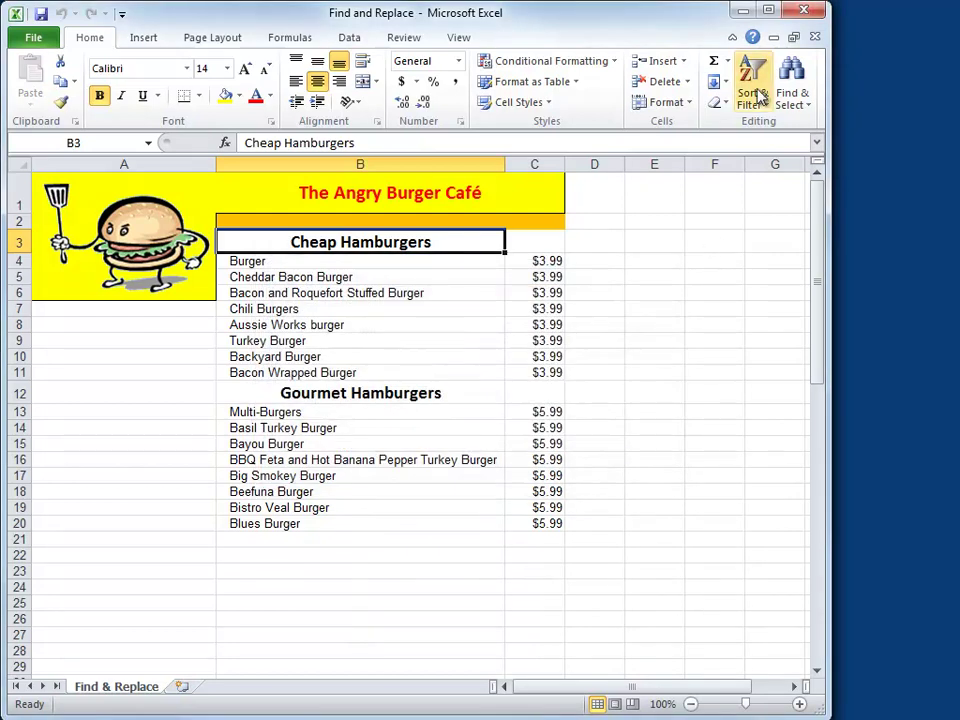
left_click(795, 108)
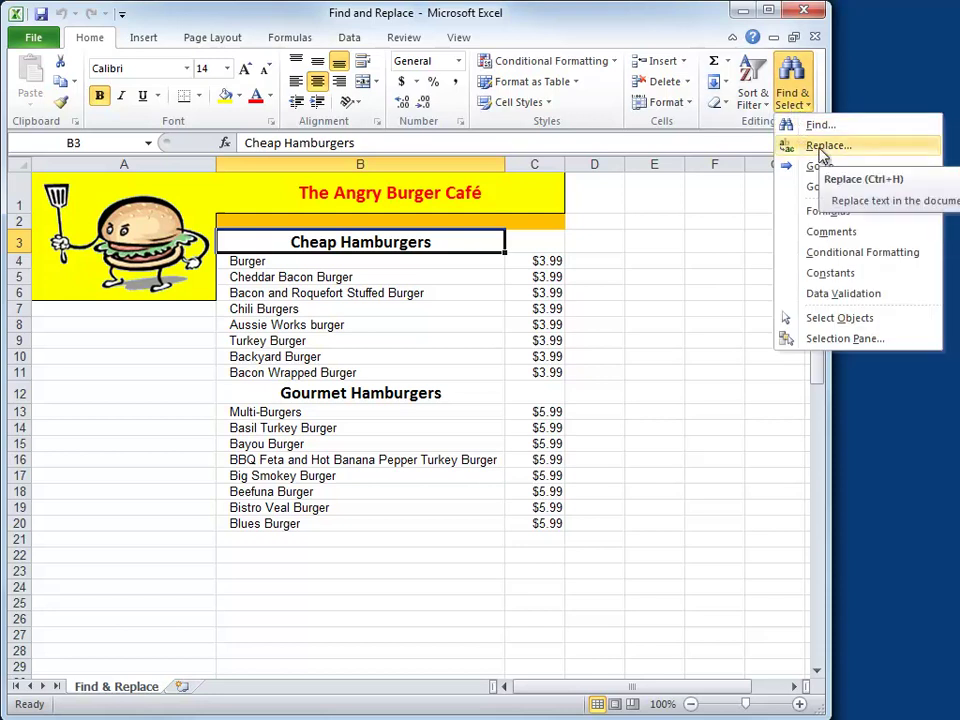
left_click(822, 148)
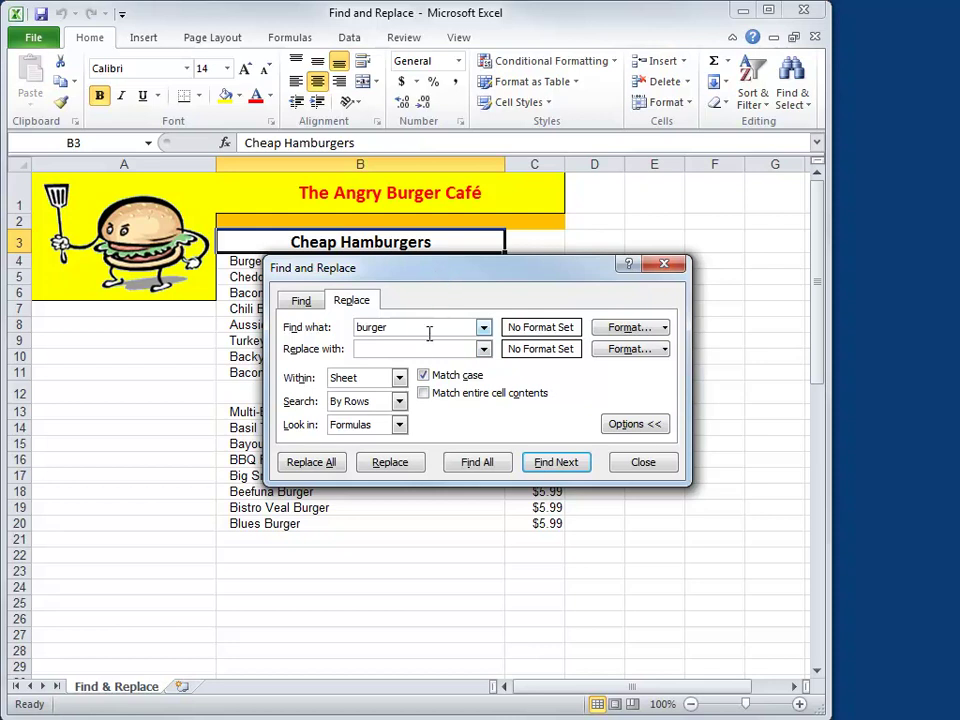
left_click(424, 376)
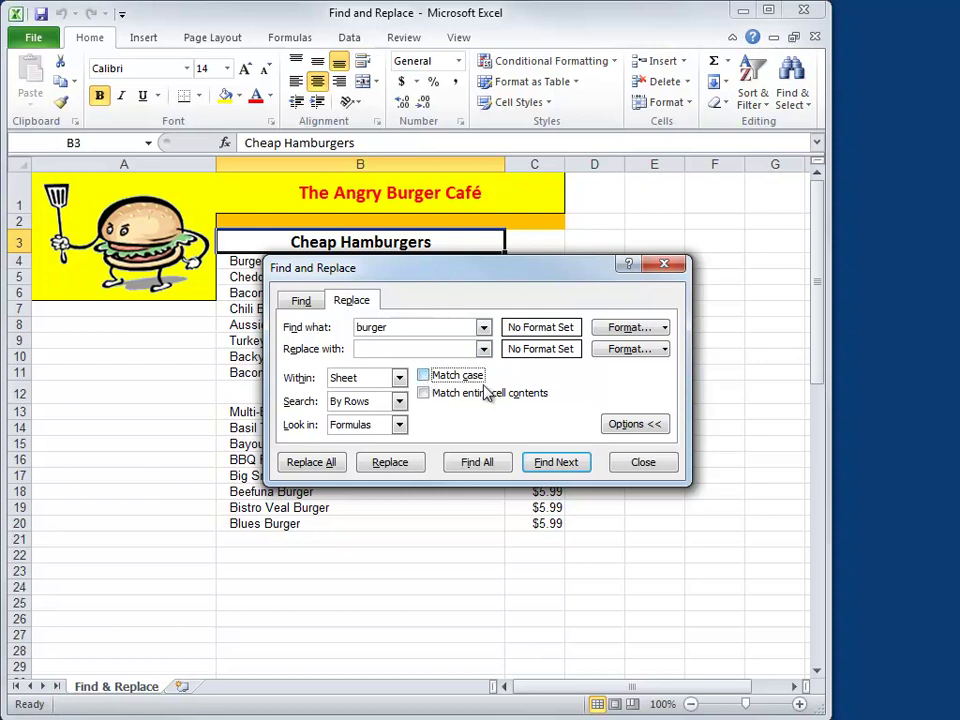
Step: Hide the extra options and set Find what to 3.99 with Replace with 4.99
left_click(640, 425)
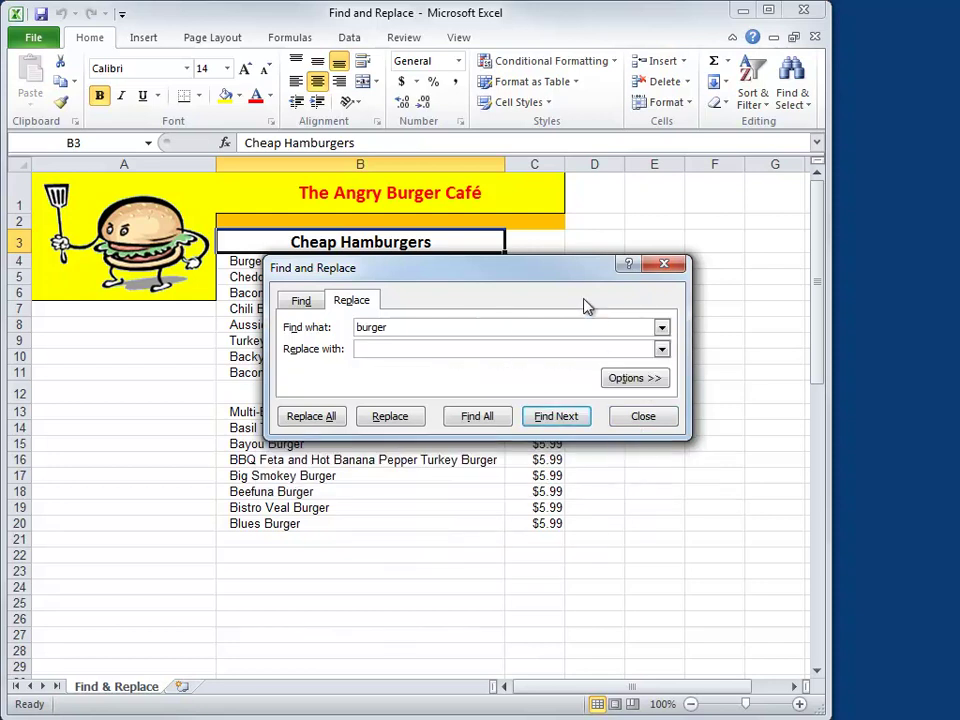
left_click_drag(565, 274, 377, 403)
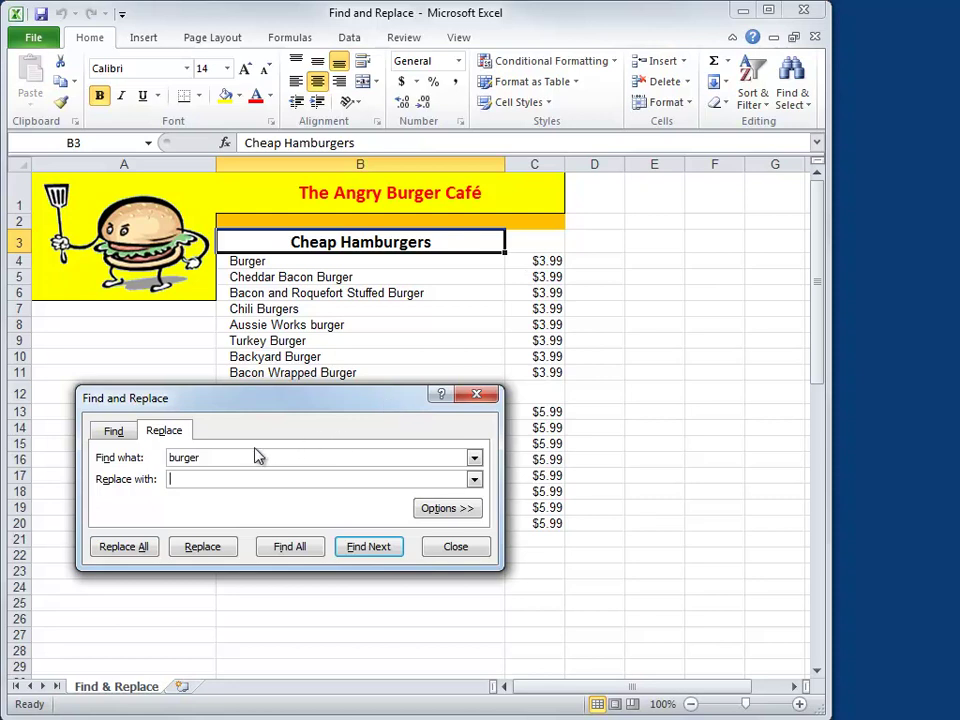
double_click(199, 457)
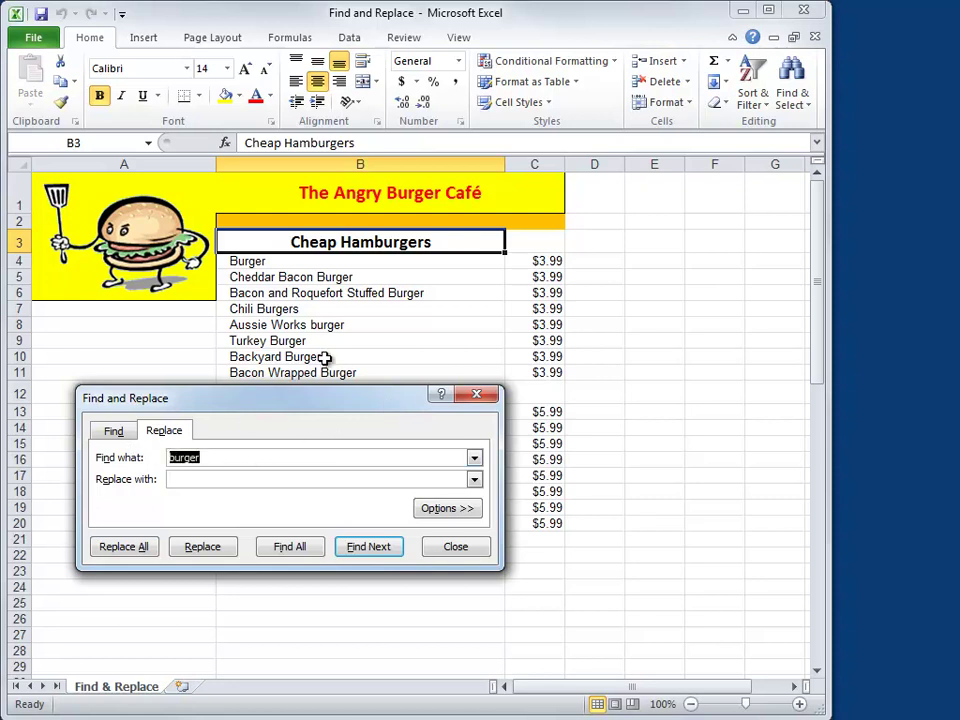
type("3.99")
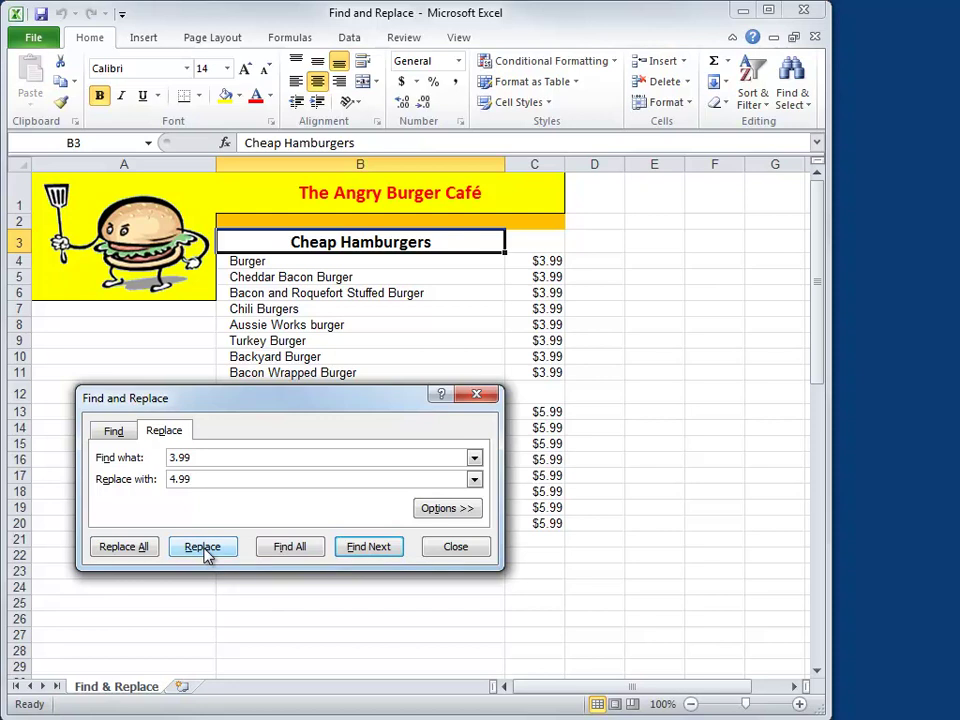
Step: Replace $3.99 with $4.99 in C4–C7 and Turkey Burger, skipping Aussie Works burger in C8
left_click(379, 554)
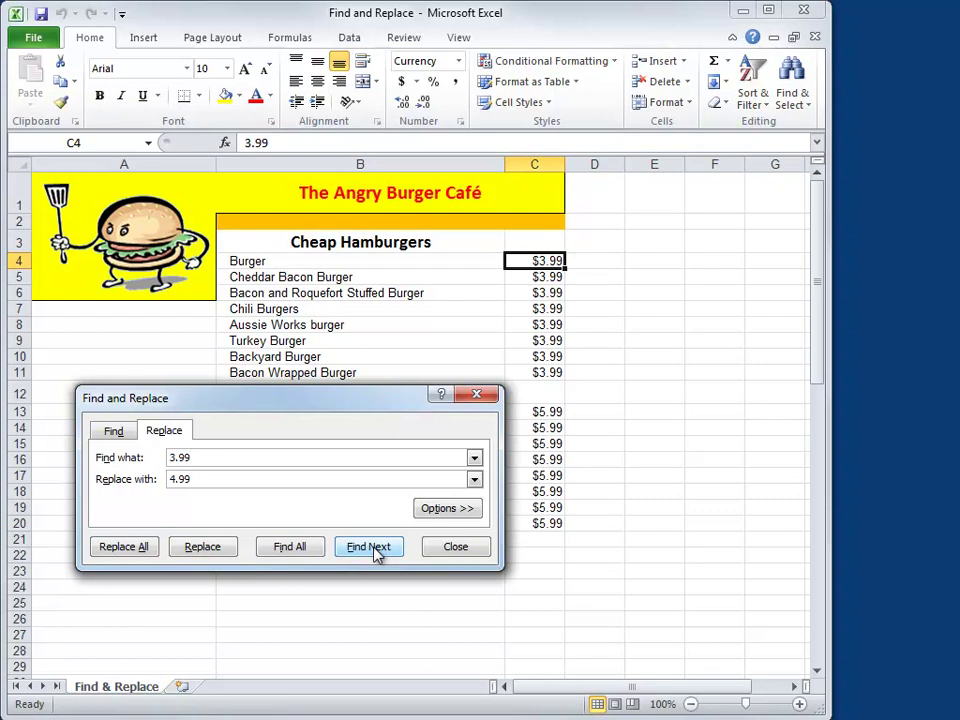
left_click(210, 551)
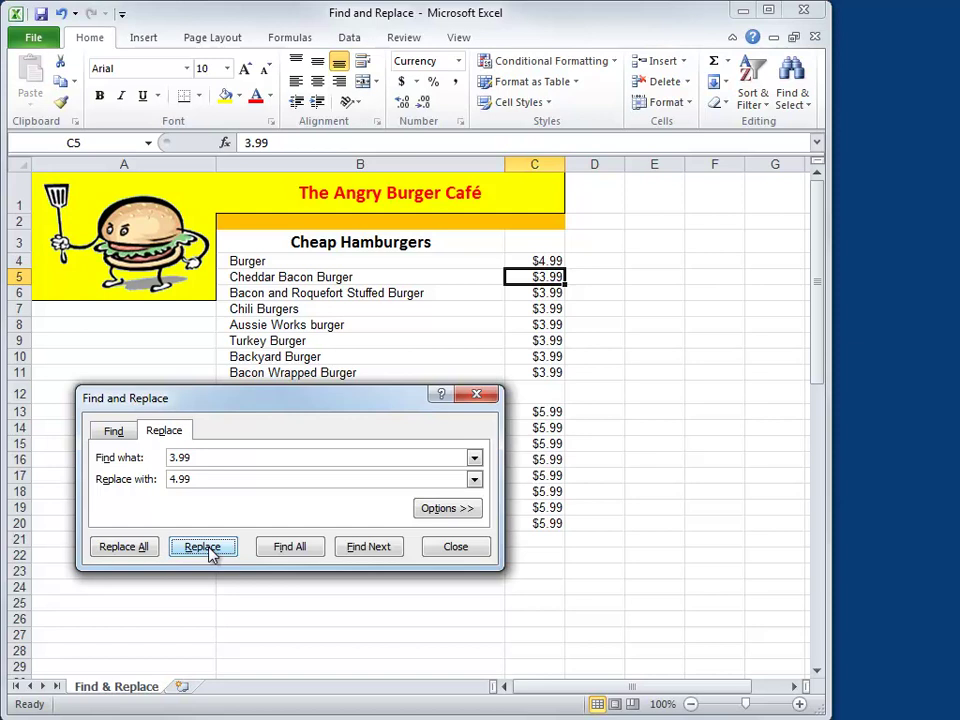
left_click(203, 547)
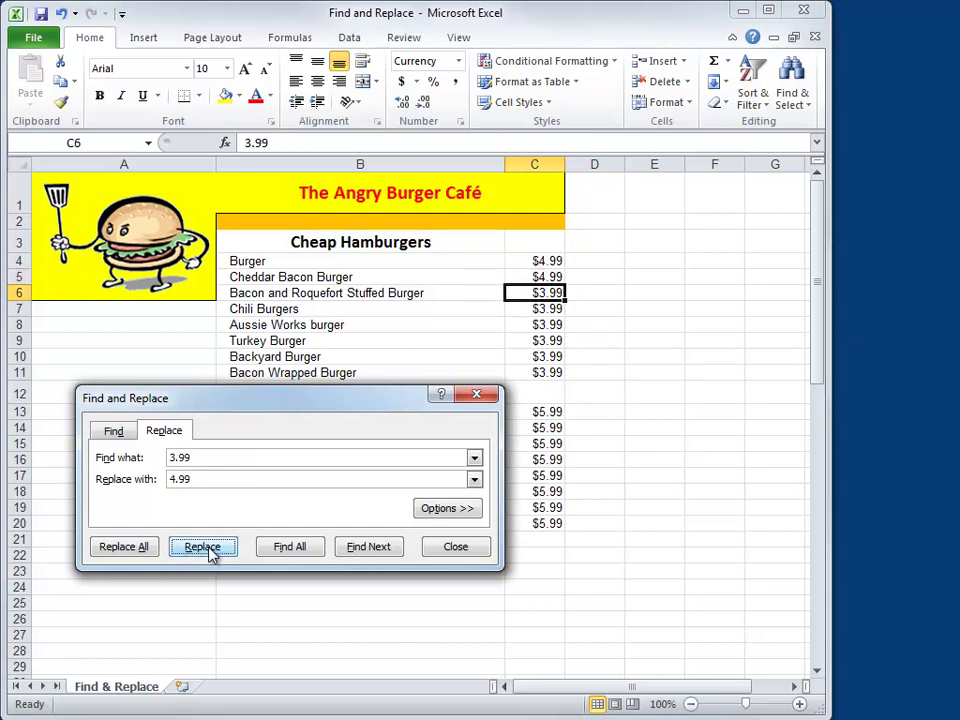
left_click(203, 547)
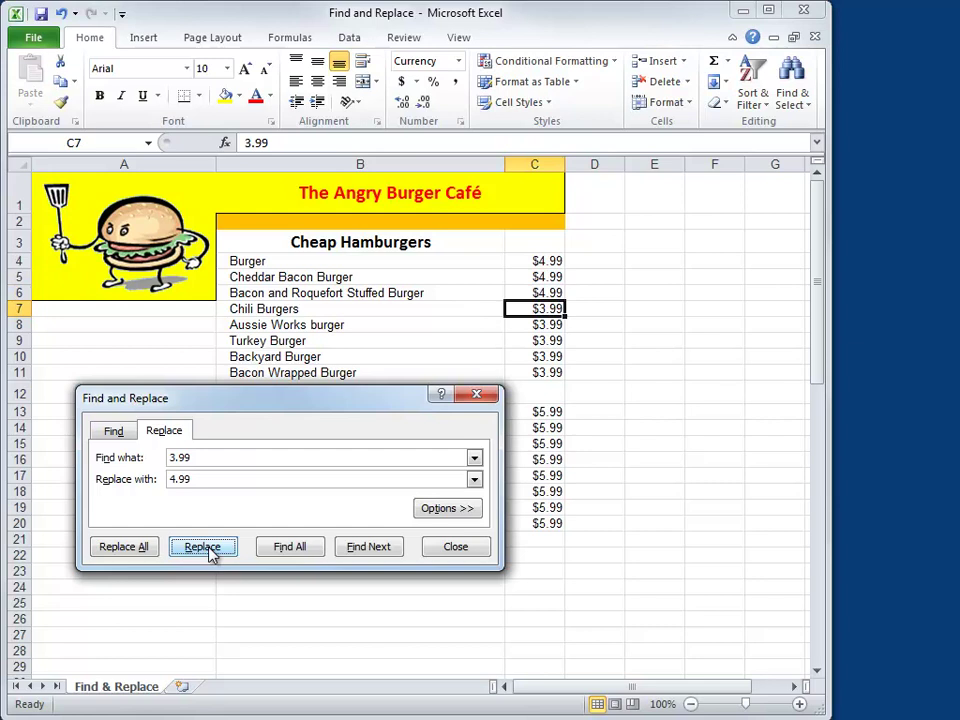
left_click(203, 547)
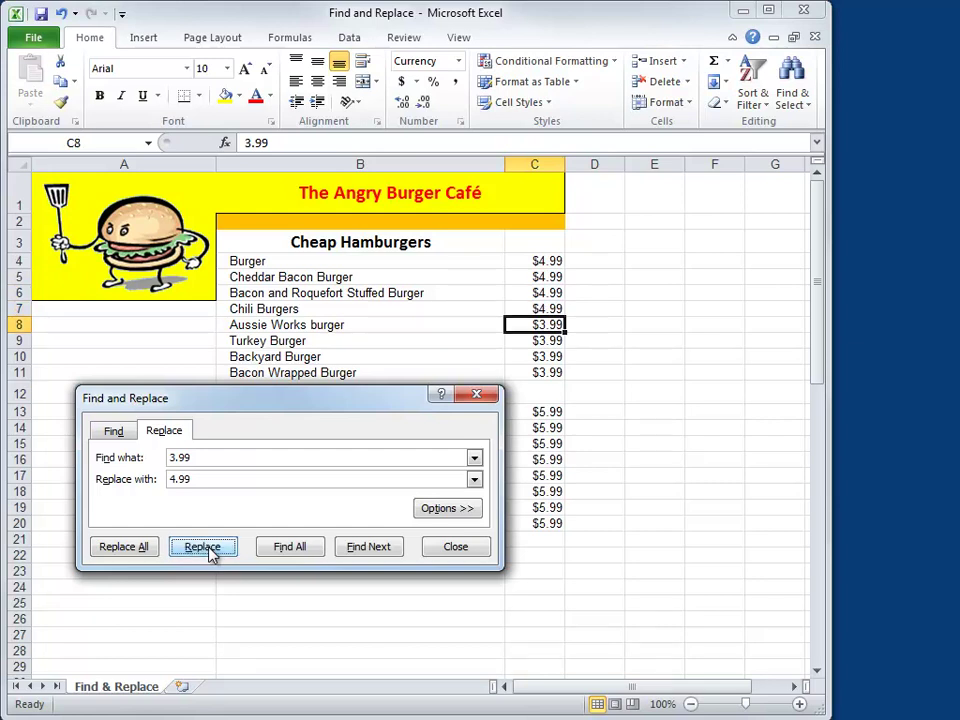
left_click(370, 552)
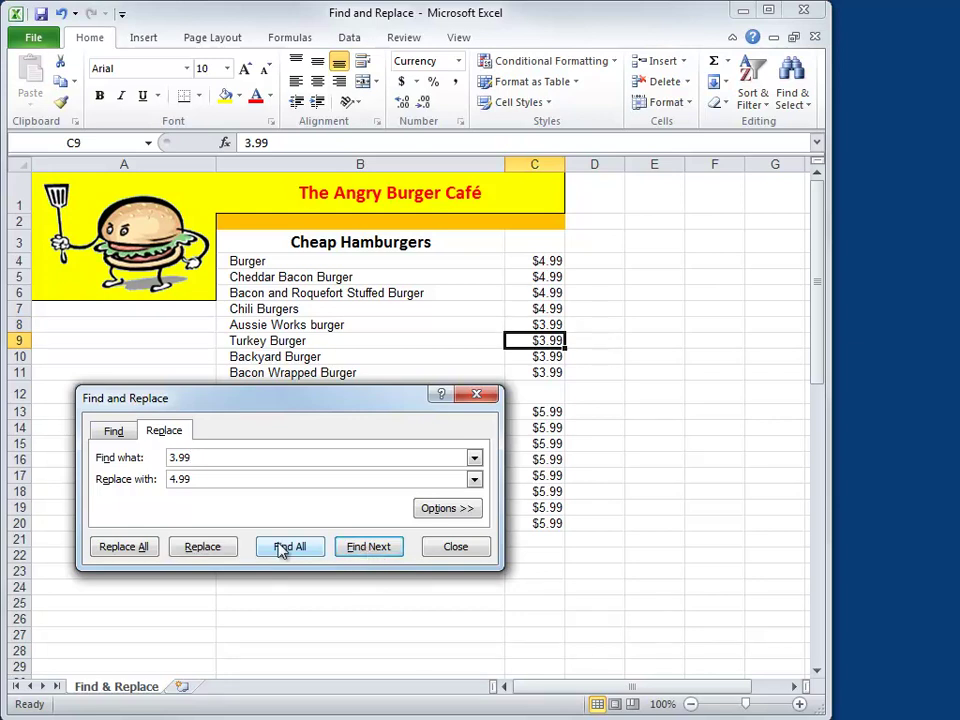
left_click(204, 549)
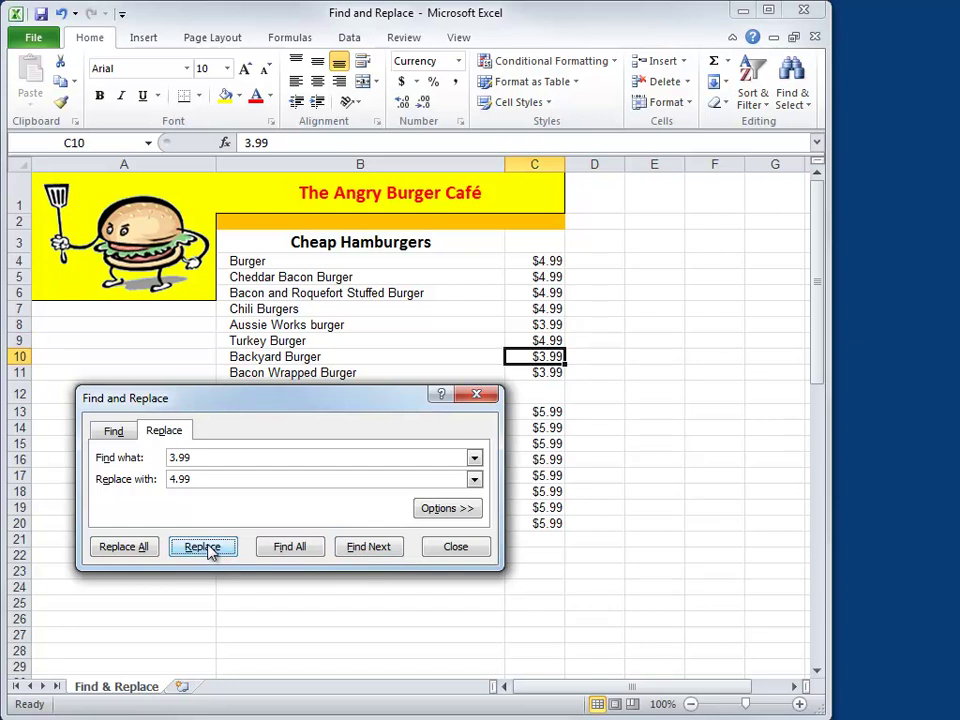
Step: Undo the individual price replacements so C4 is back to $3.99
left_click(63, 16)
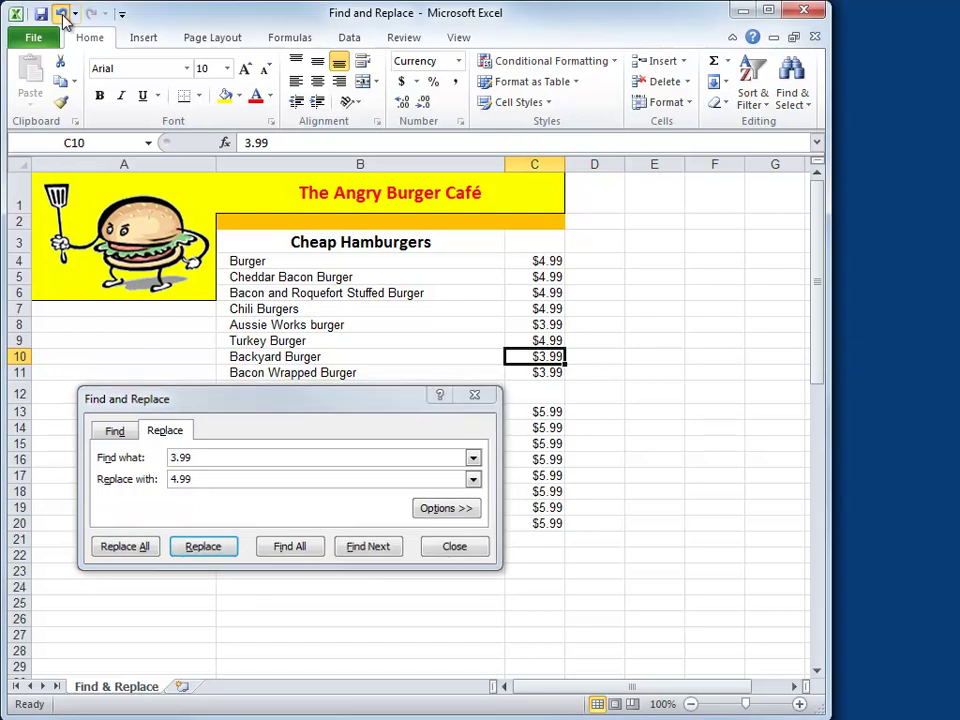
left_click(63, 16)
left_click(63, 16)
left_click(63, 16)
left_click(61, 14)
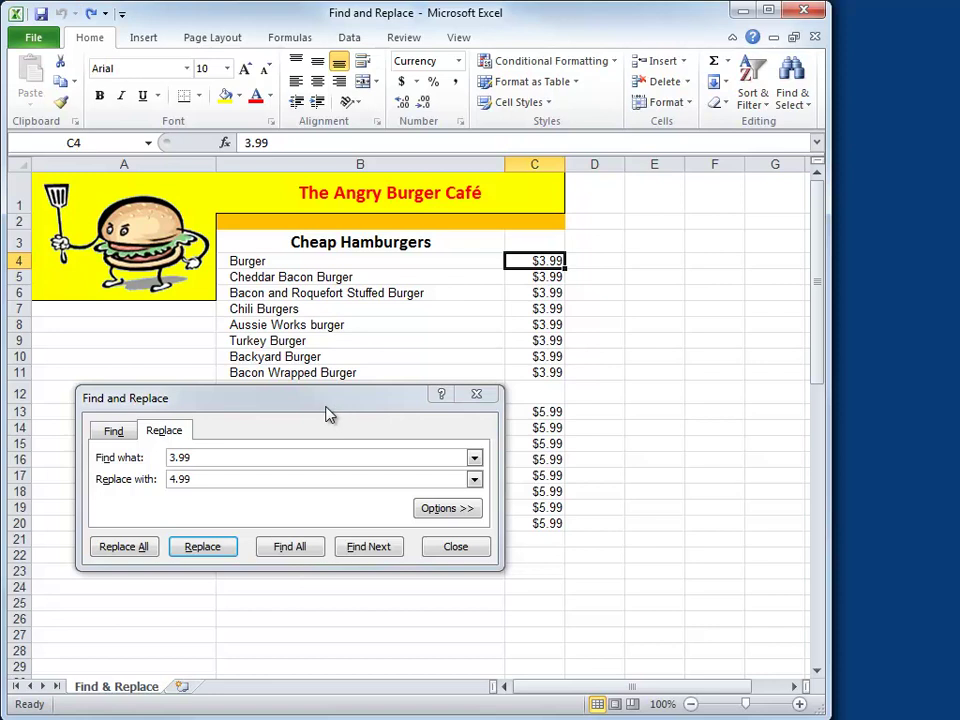
Step: Replace all eight 3.99 prices with 4.99 and select C4:C11 to verify
left_click(121, 547)
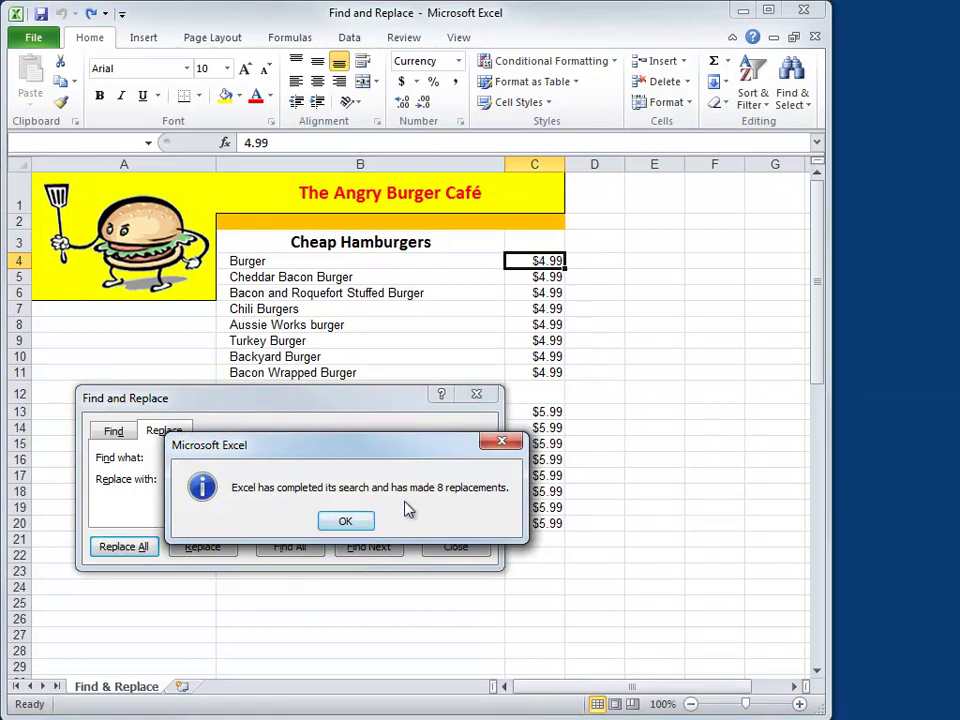
left_click(362, 520)
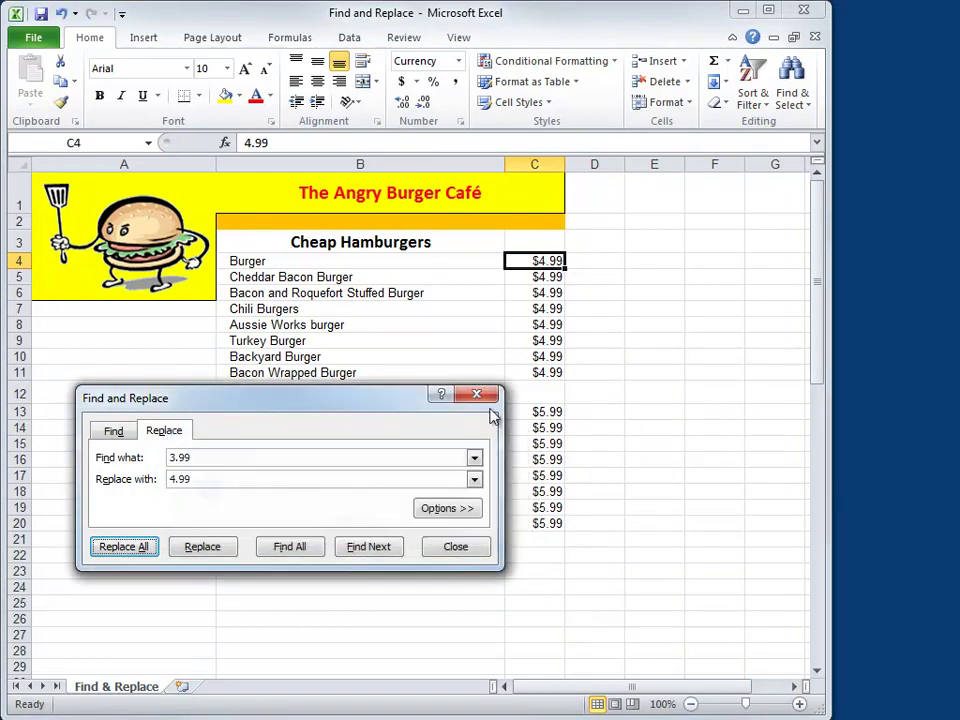
left_click_drag(551, 259, 553, 370)
Step: Clear the 3.99 and 4.99 values and enter burger as the search term
left_click(548, 261)
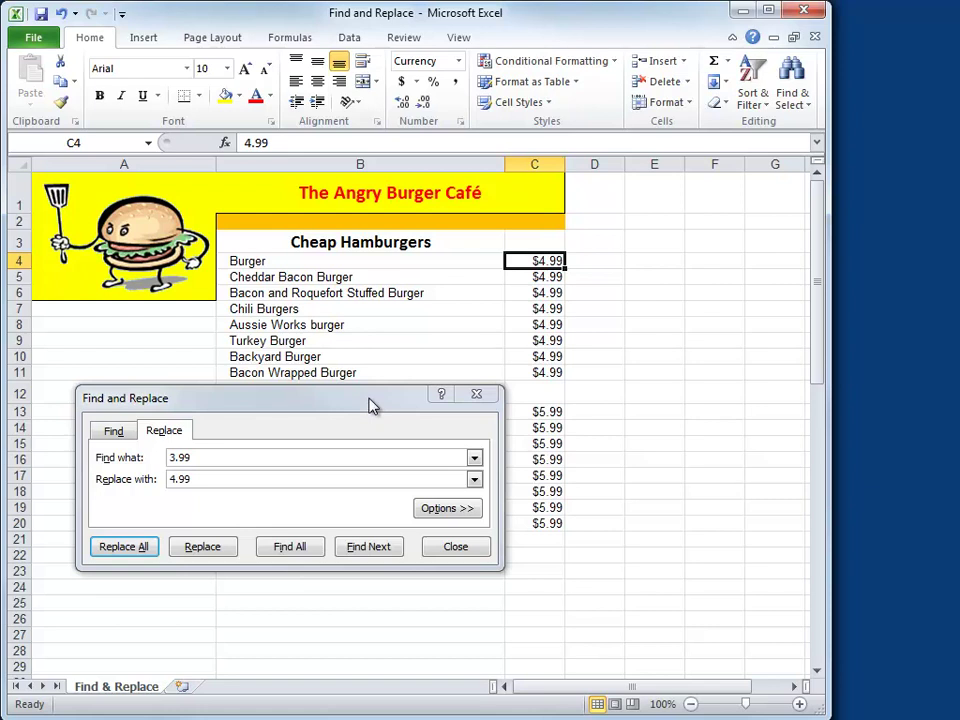
left_click(147, 455)
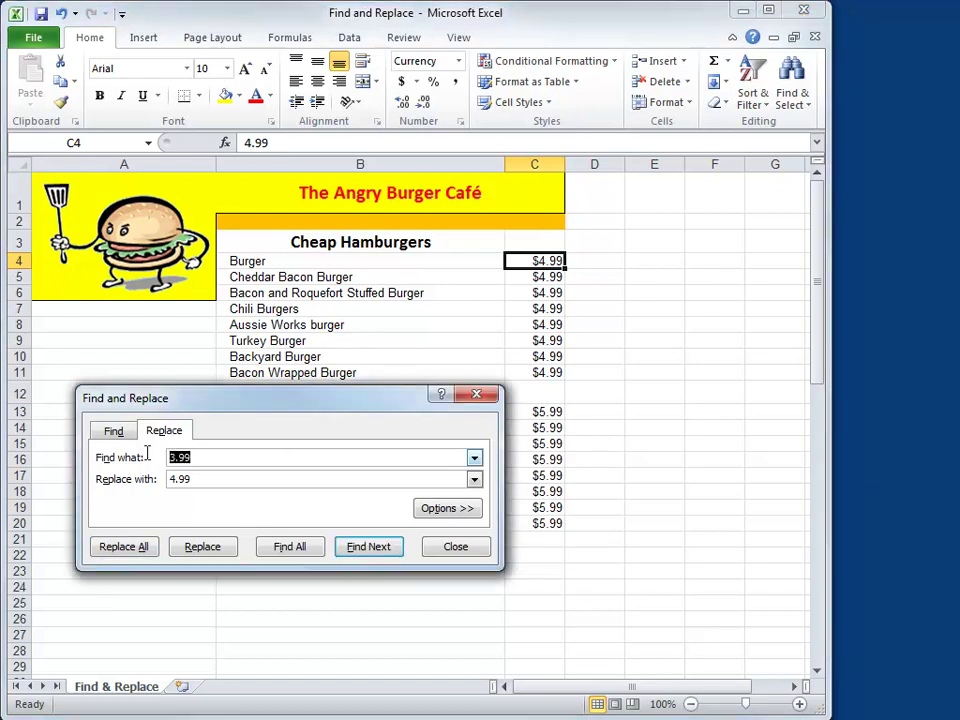
key("Delete")
left_click_drag(219, 473, 163, 478)
key("Delete")
left_click(192, 458)
type("bur")
Step: Turn on Match case and set the replacement text to Burger
left_click_drag(278, 399, 319, 190)
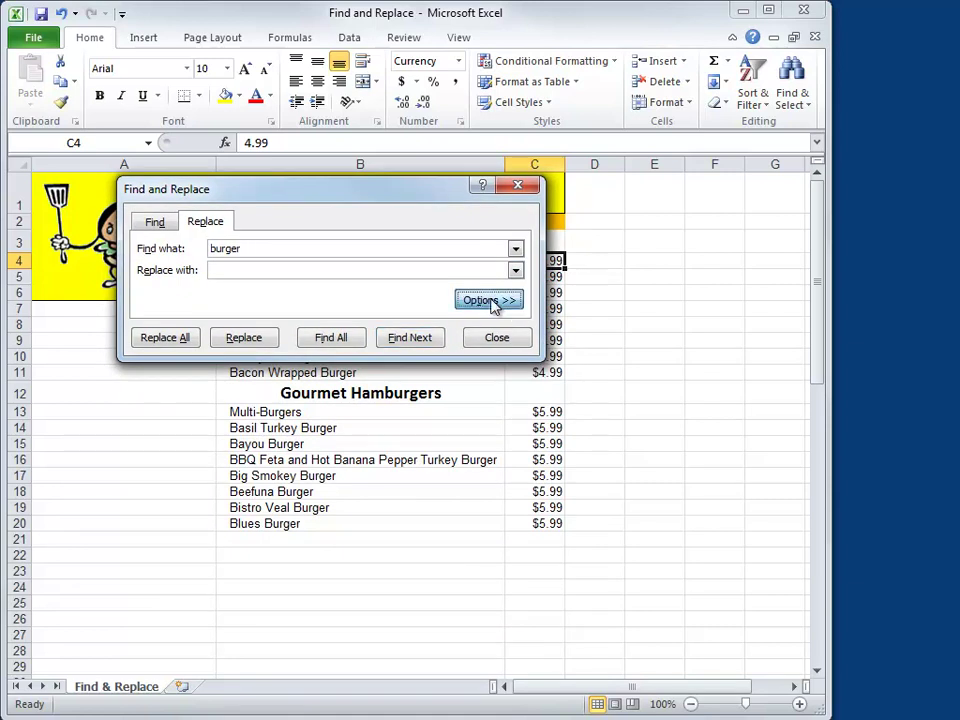
left_click(490, 300)
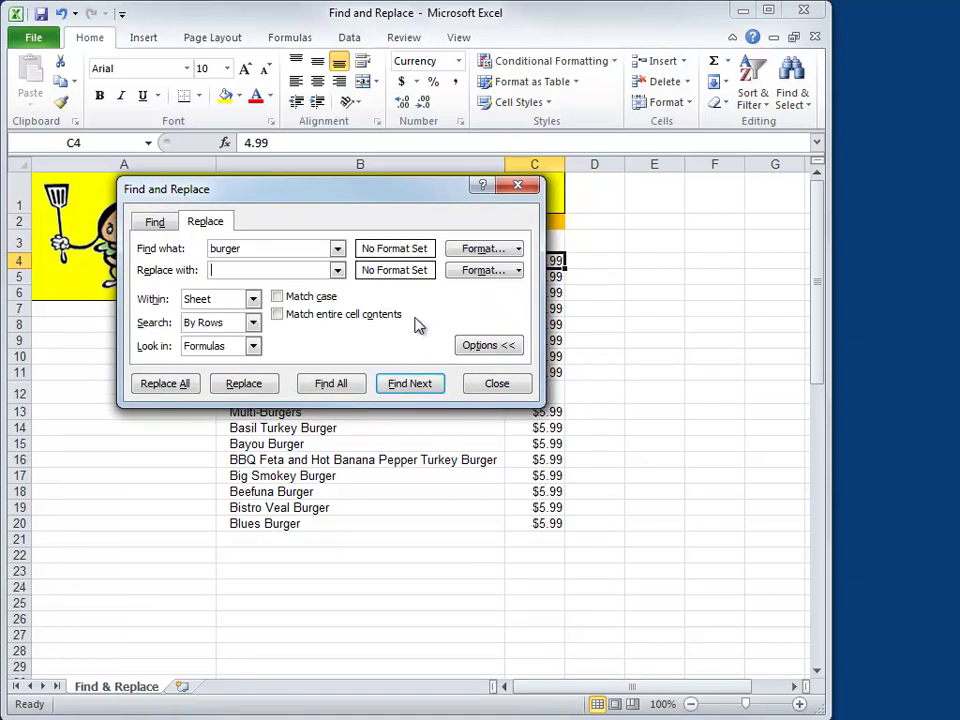
left_click(277, 297)
left_click_drag(396, 200, 611, 343)
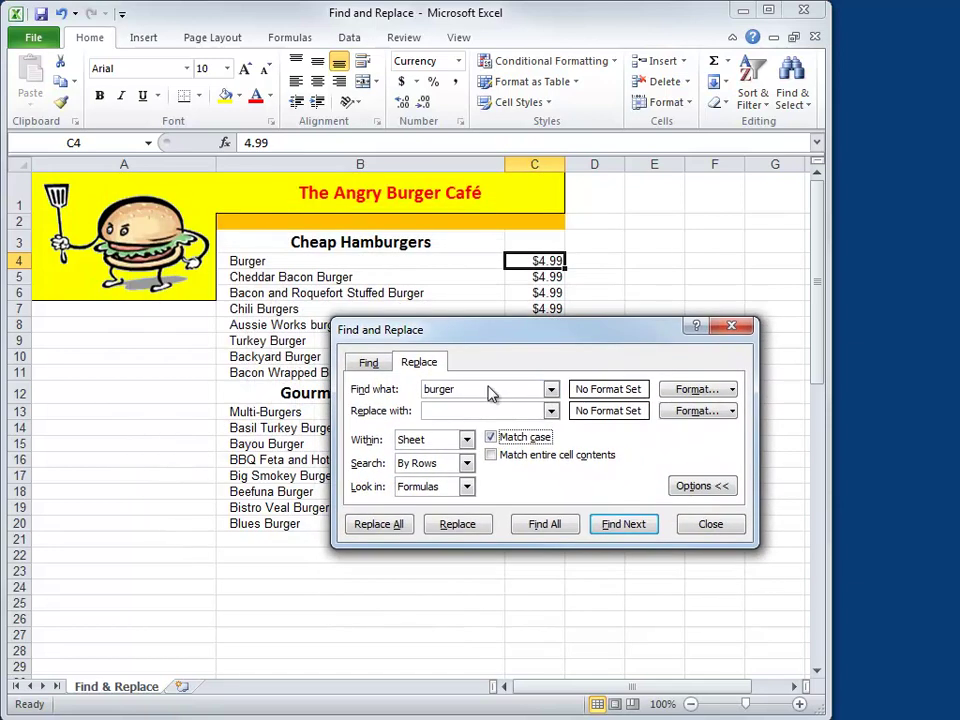
left_click(452, 410)
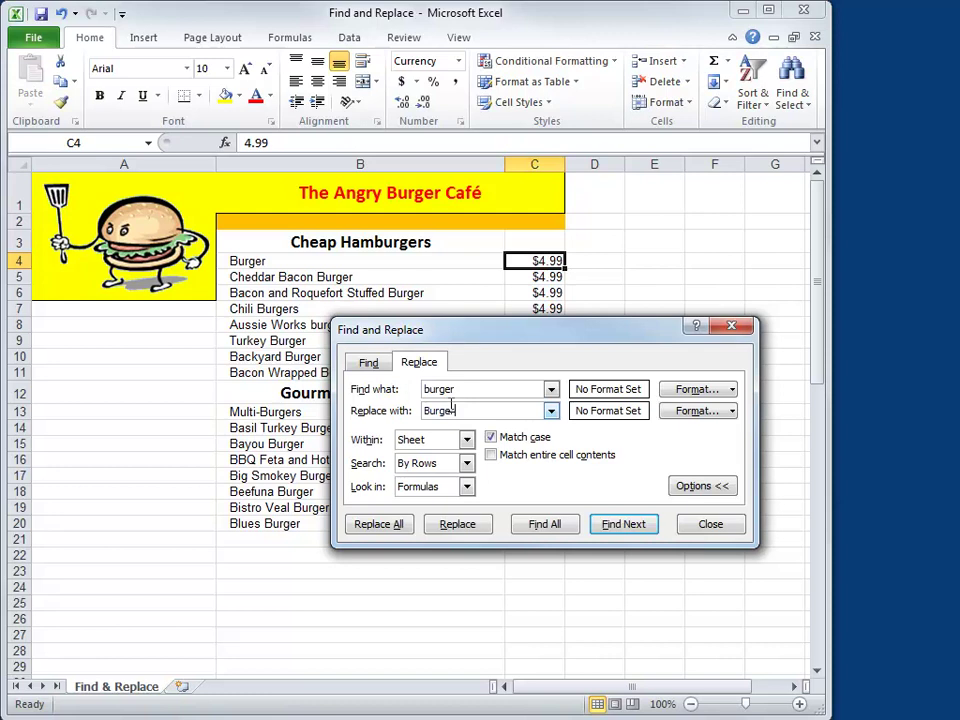
left_click_drag(486, 334, 545, 333)
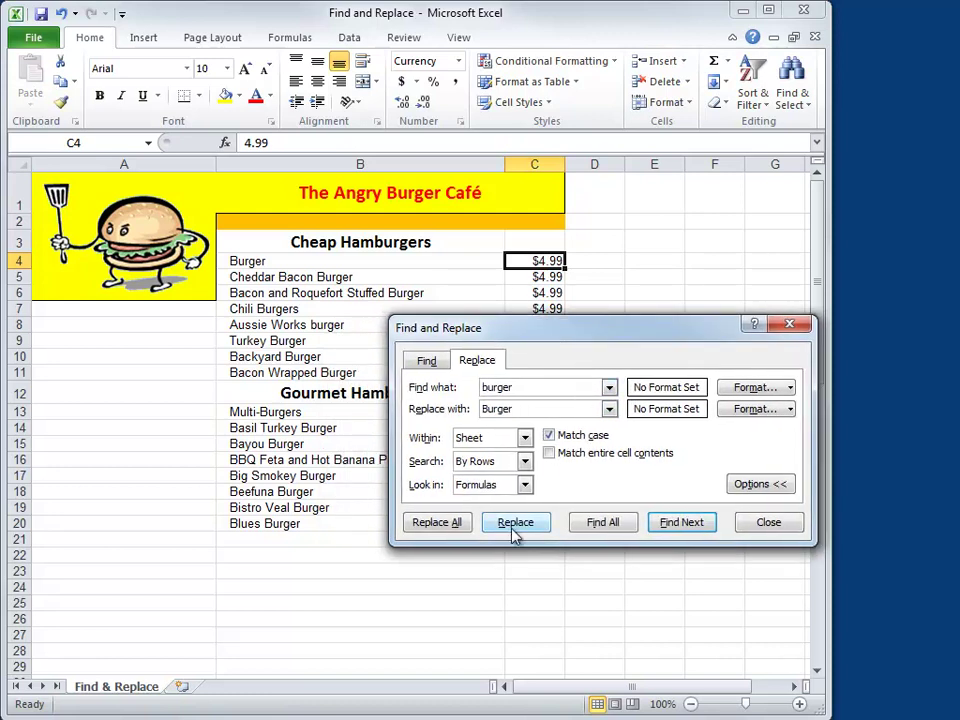
Step: Replace all three lowercase burger occurrences with Burger and close the dialog
left_click(451, 523)
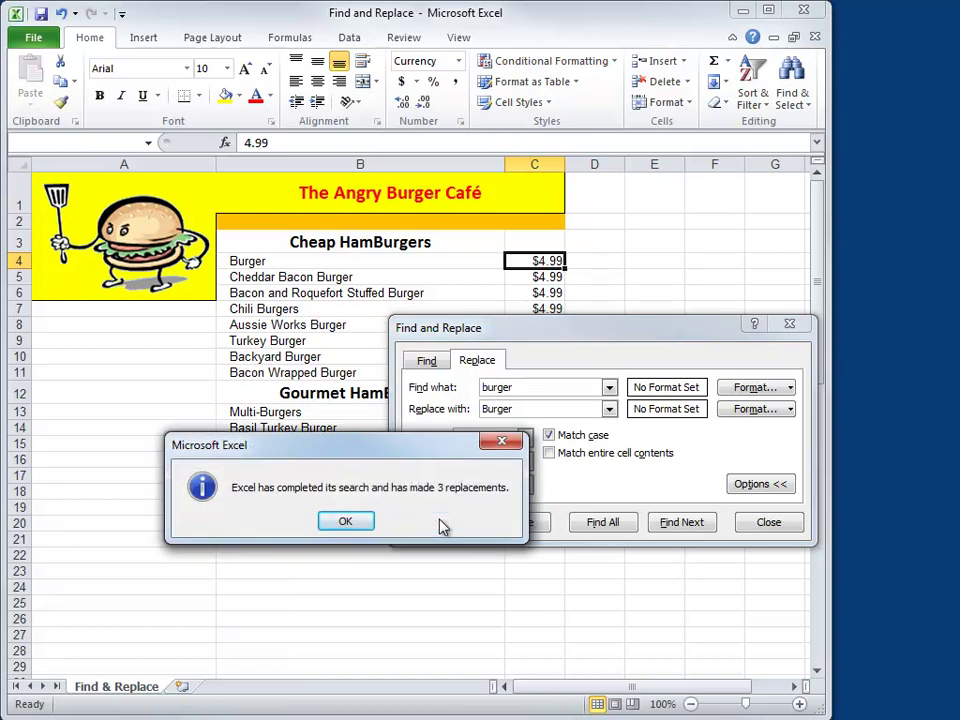
left_click(345, 521)
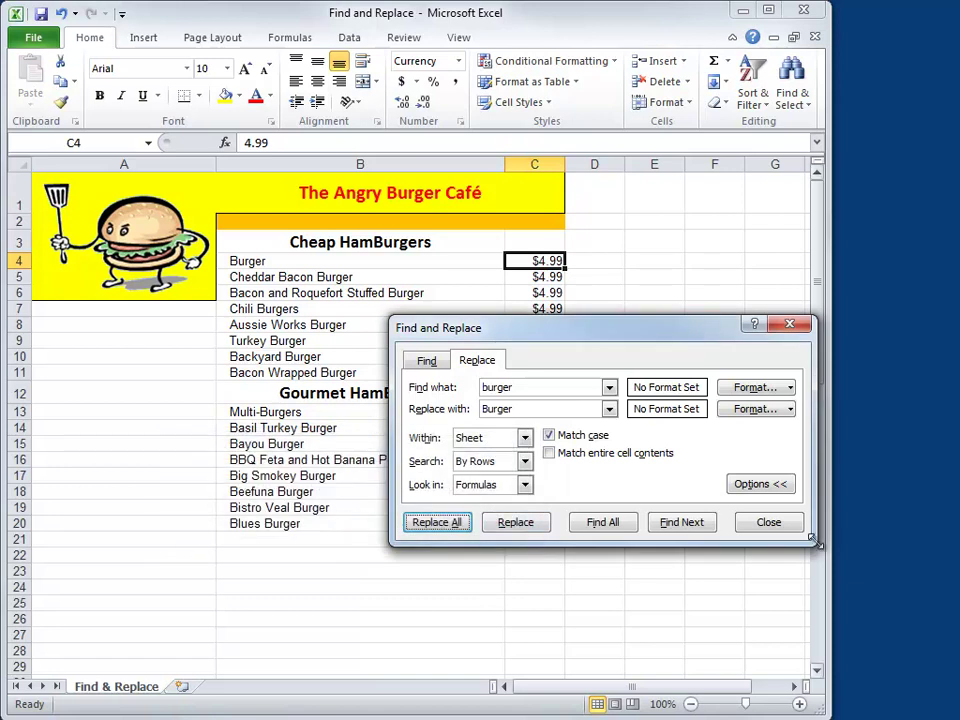
left_click(768, 523)
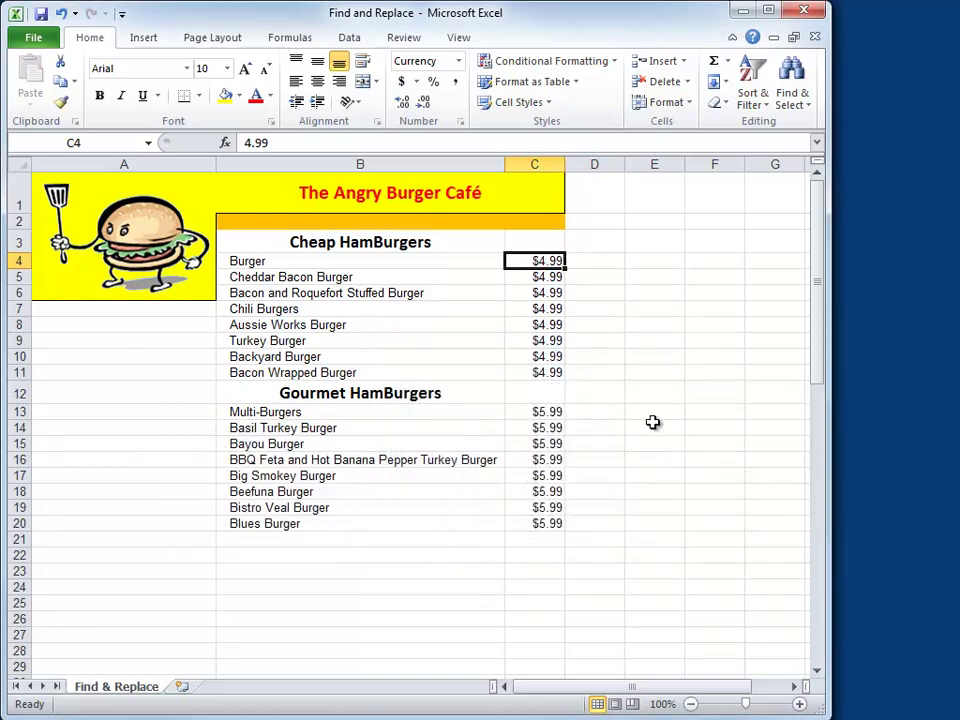
Step: Check the B3 and B12 headings, the B4 item, and the Gourmet prices C13:C20
left_click(403, 245)
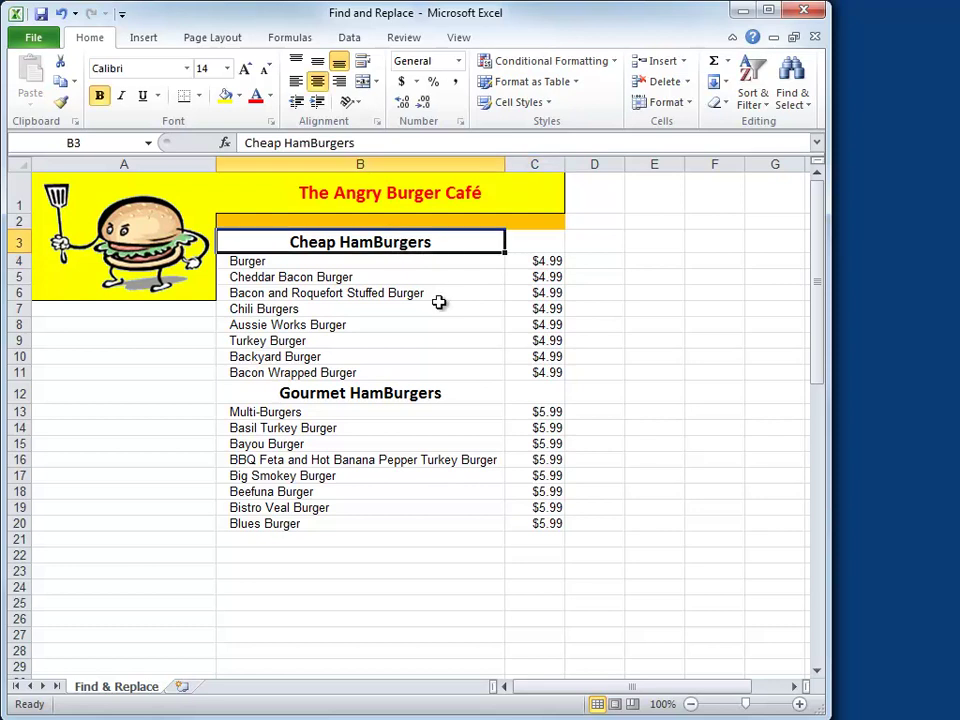
left_click(405, 396)
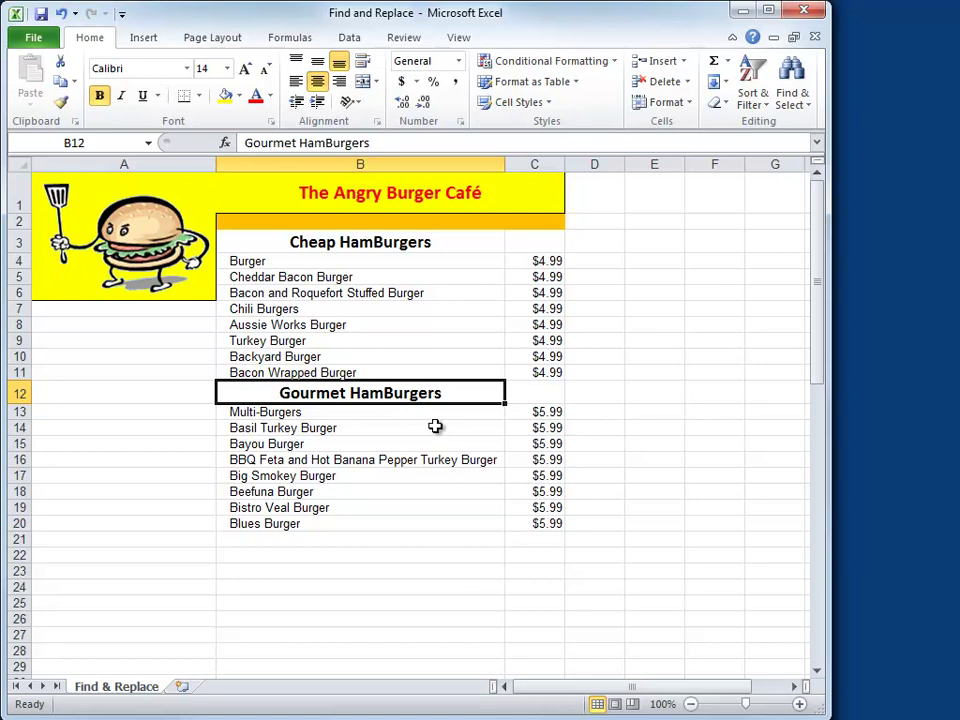
left_click(274, 264)
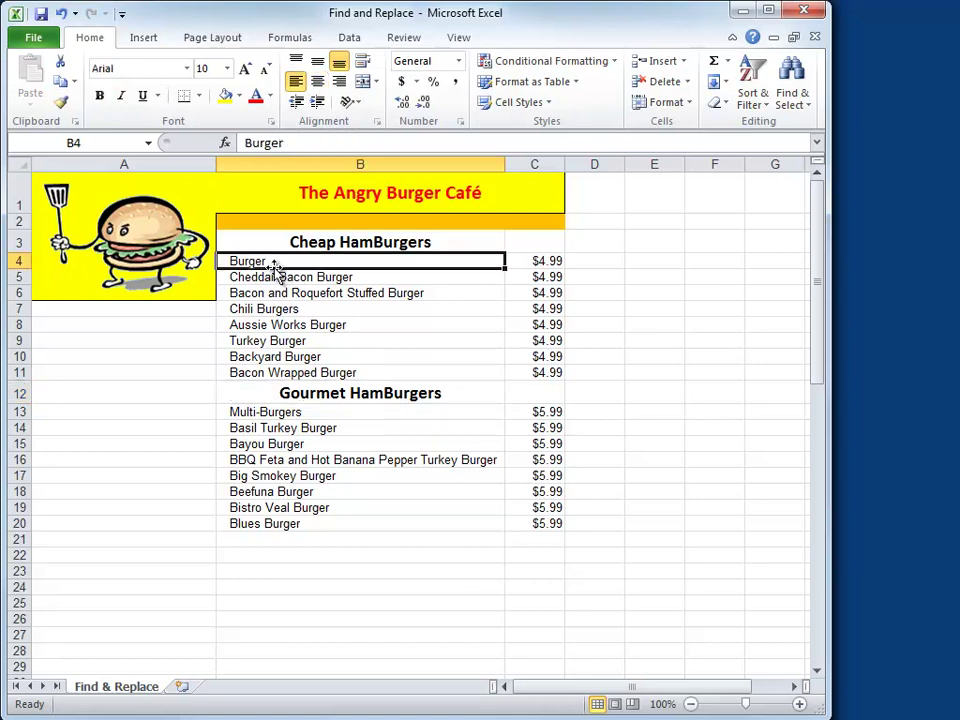
left_click(374, 244)
left_click(392, 393)
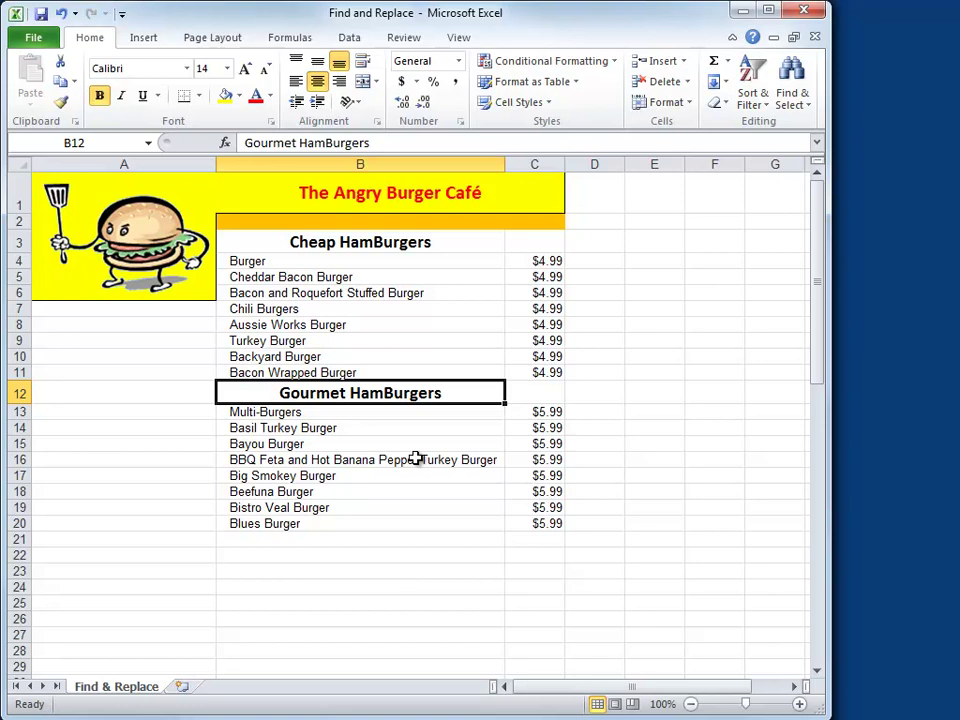
key("shift+F4")
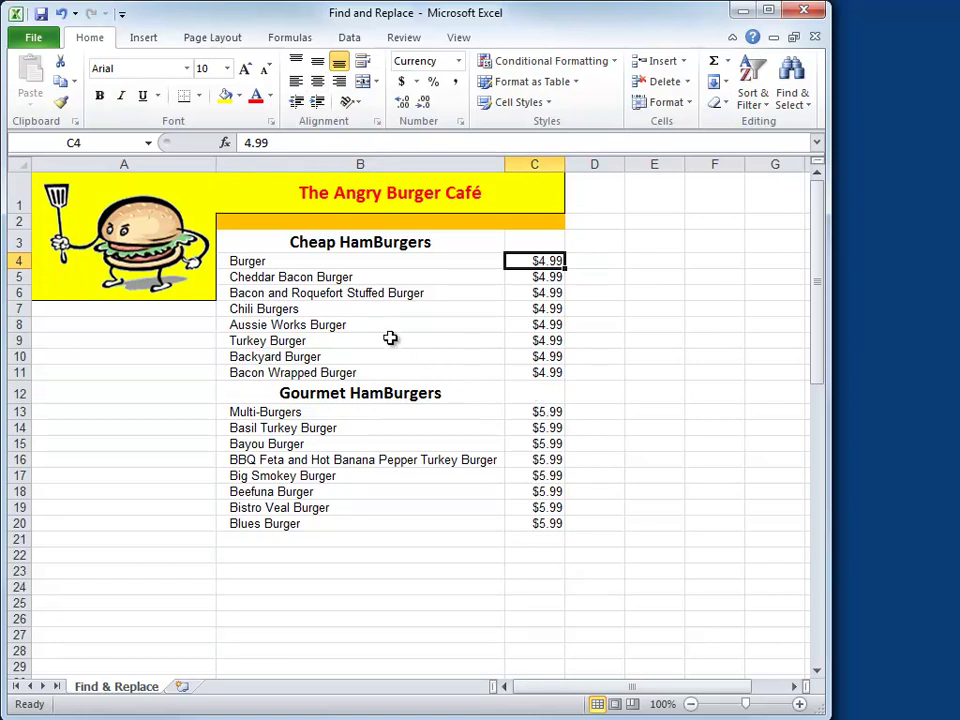
left_click(546, 413)
left_click_drag(546, 413, 551, 509)
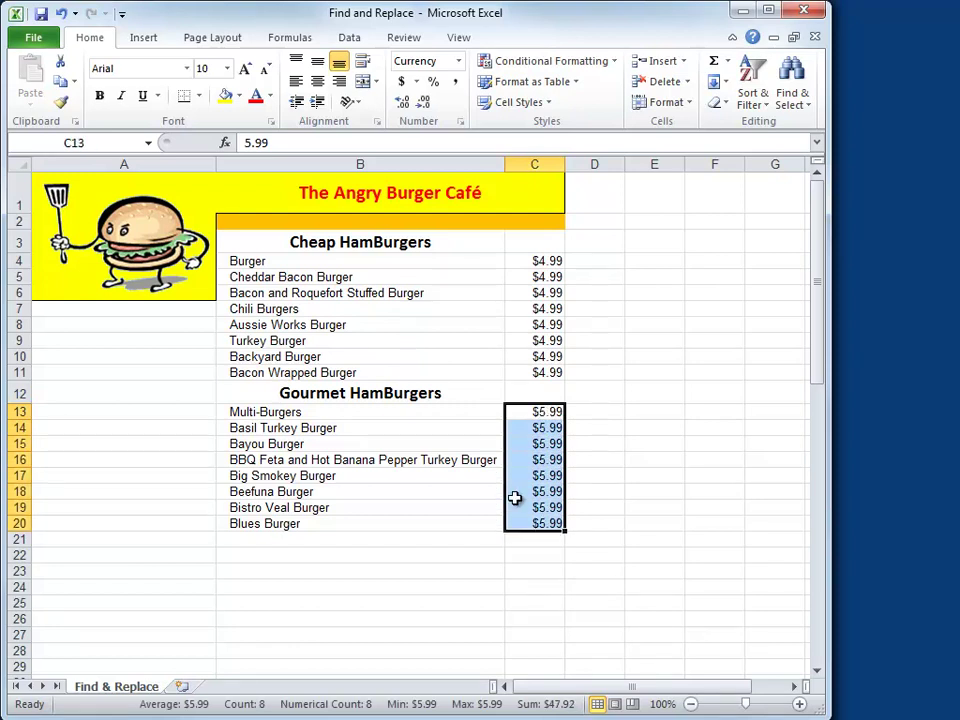
left_click(325, 413)
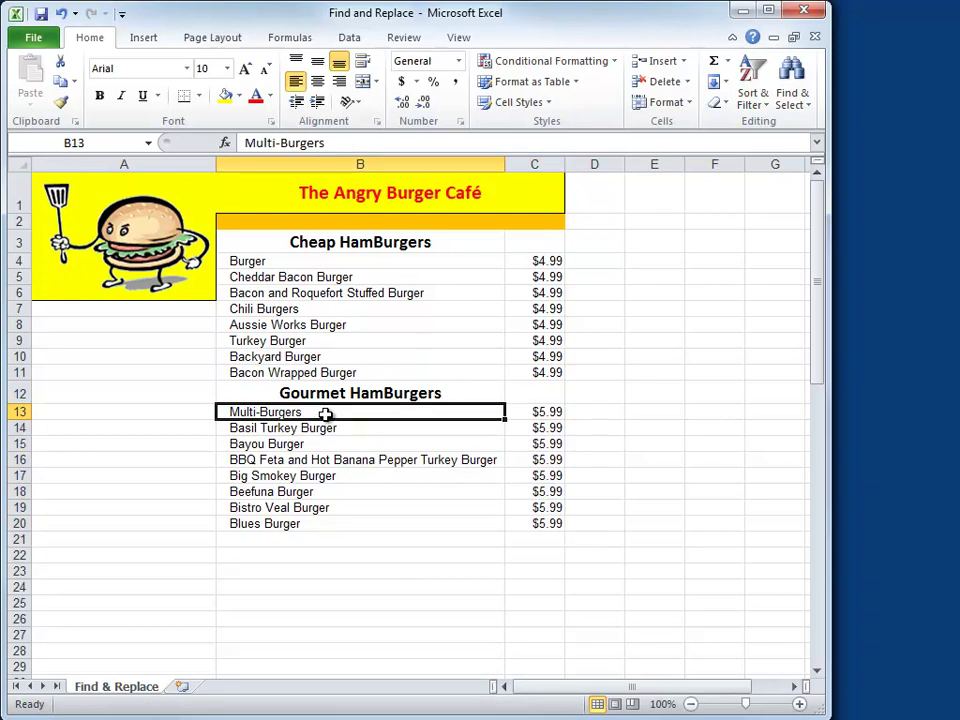
Step: Reopen Replace with Match case turned off and the extra options hidden
left_click(792, 98)
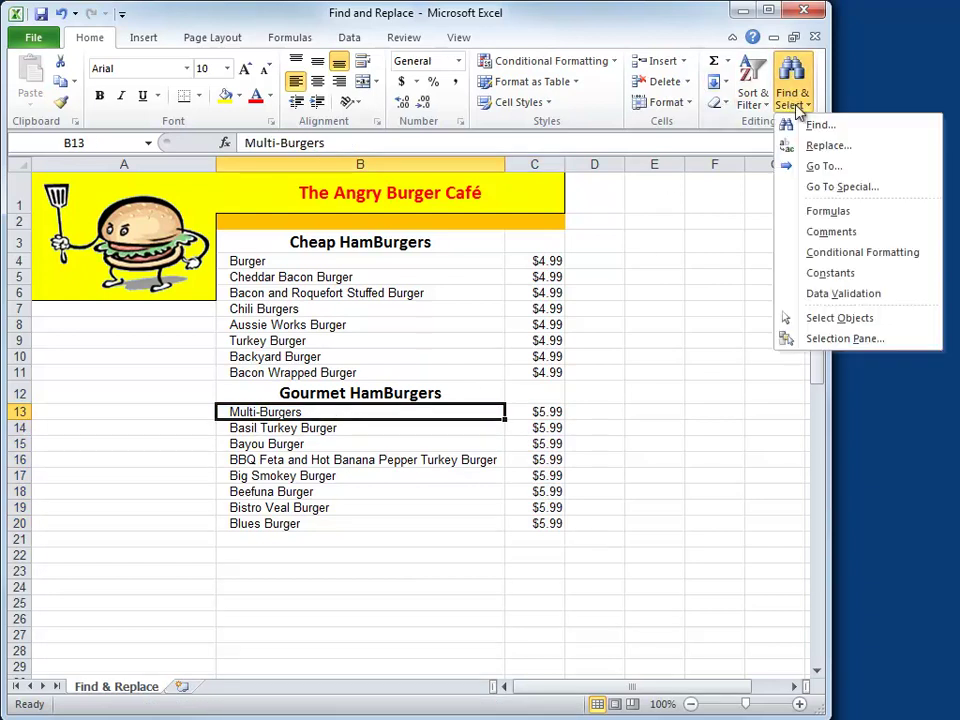
left_click(808, 145)
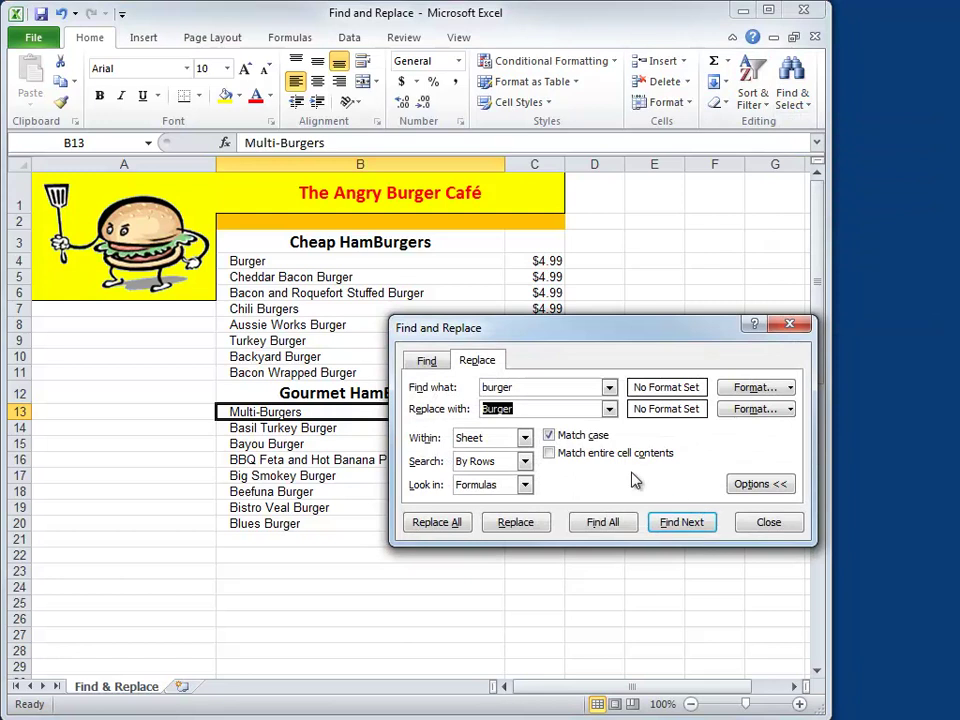
left_click(549, 437)
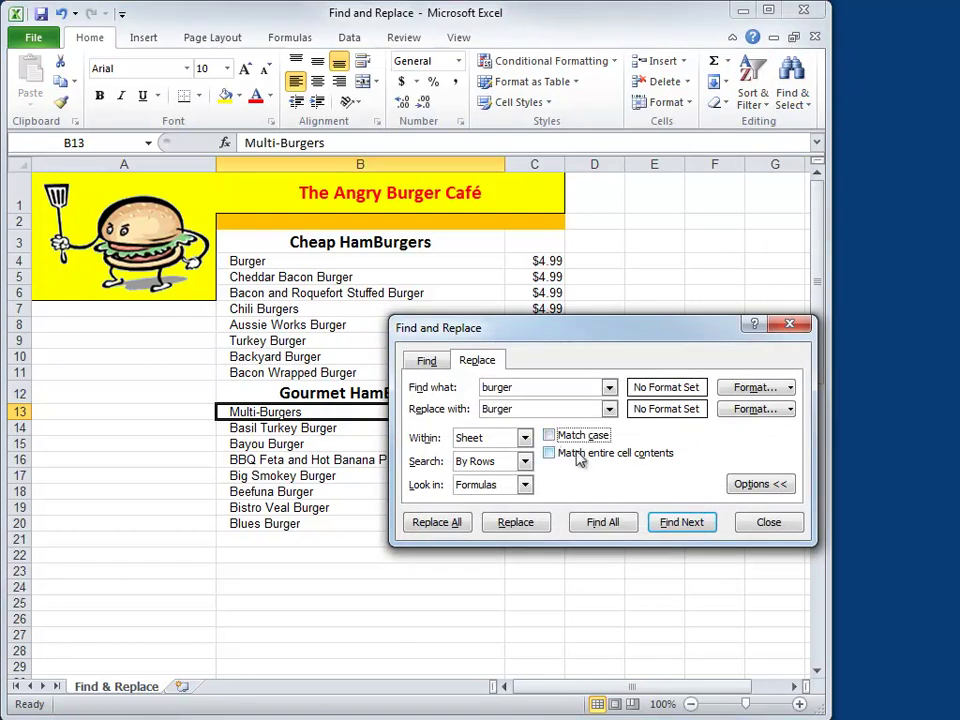
left_click(766, 486)
Step: Replace every 5.99 on the sheet with 6.99
double_click(531, 389)
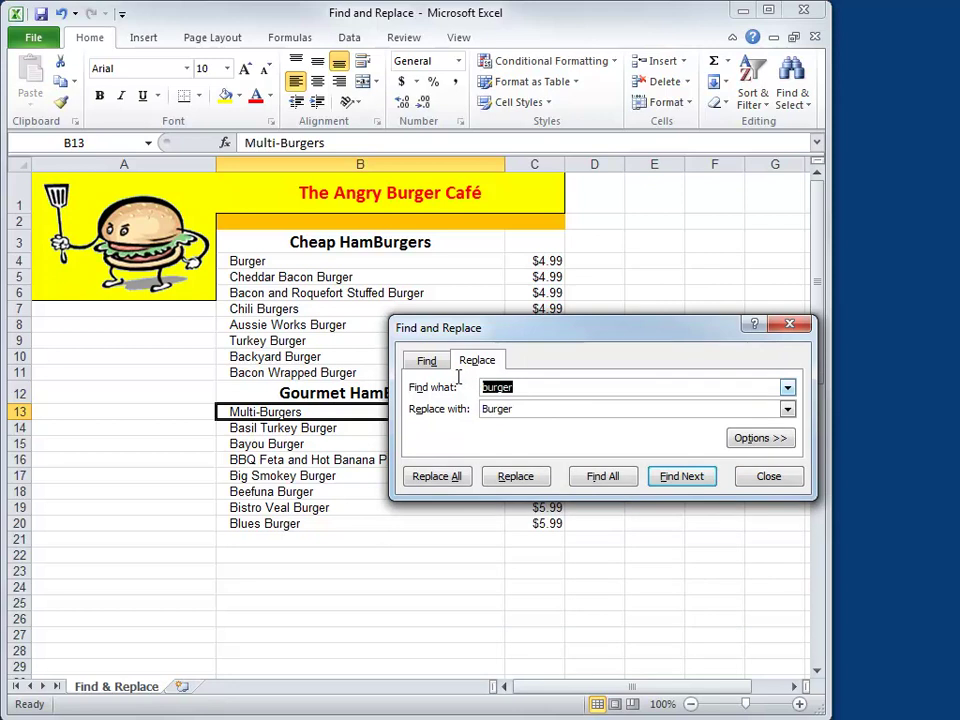
left_click_drag(590, 326, 323, 205)
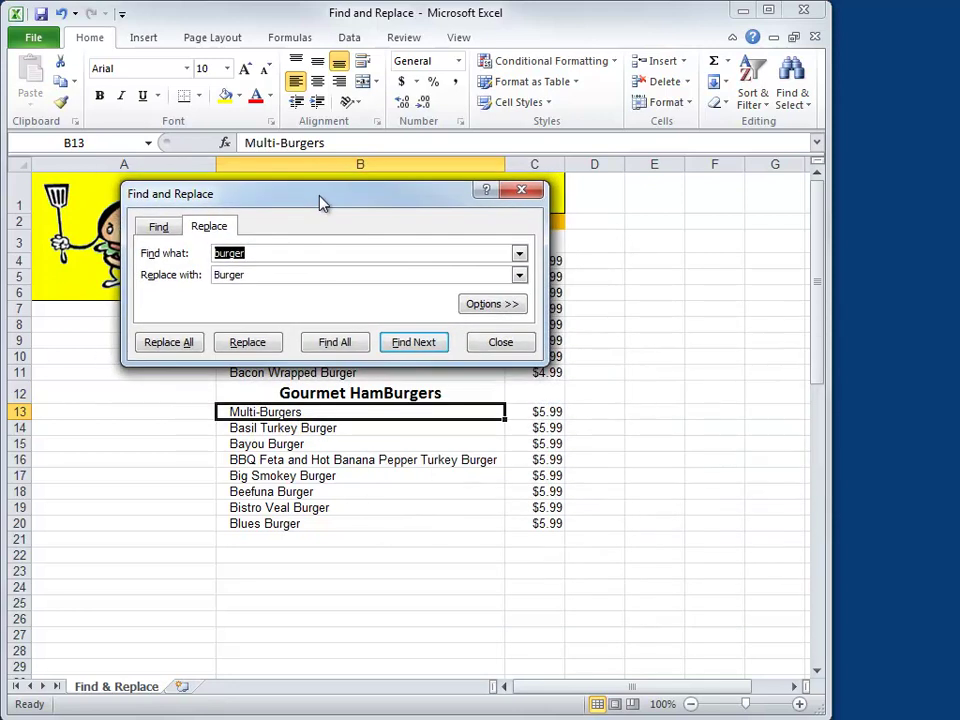
type("5.99")
double_click(258, 270)
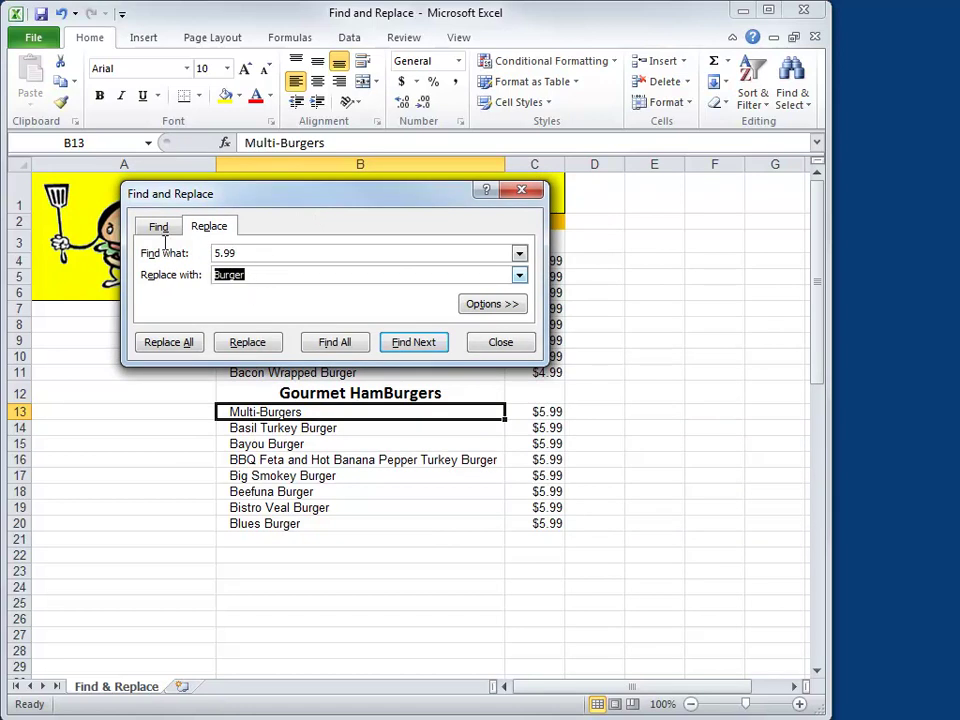
type("6.99")
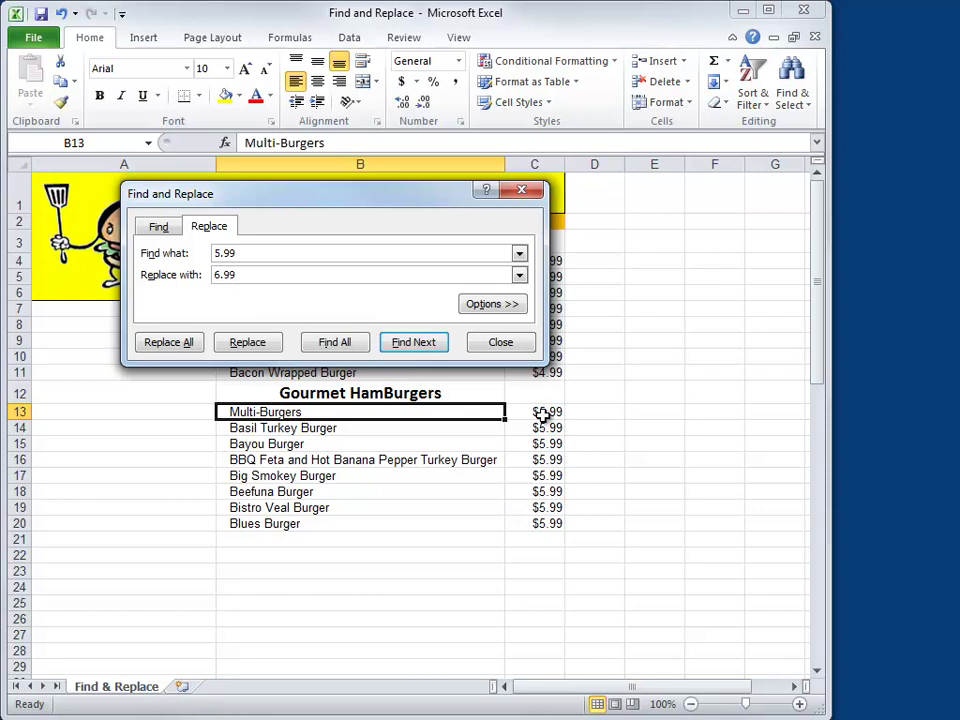
left_click_drag(433, 201, 401, 197)
left_click(155, 342)
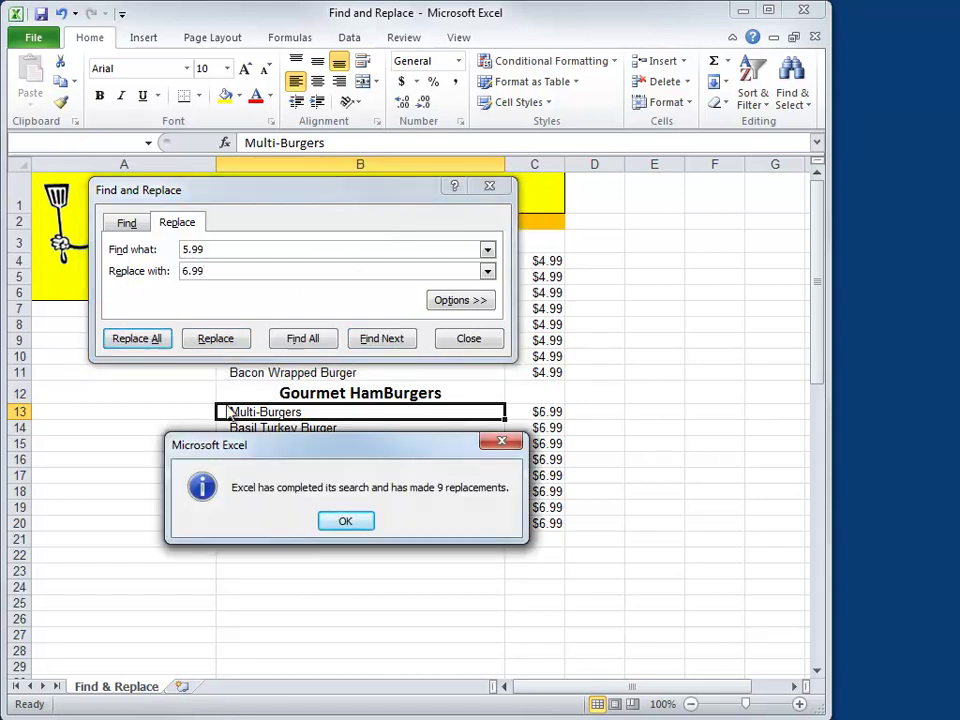
Step: Review the new $6.99 prices in C13:C20 and the stray cell C73, then scroll back up
left_click(346, 522)
left_click(551, 418)
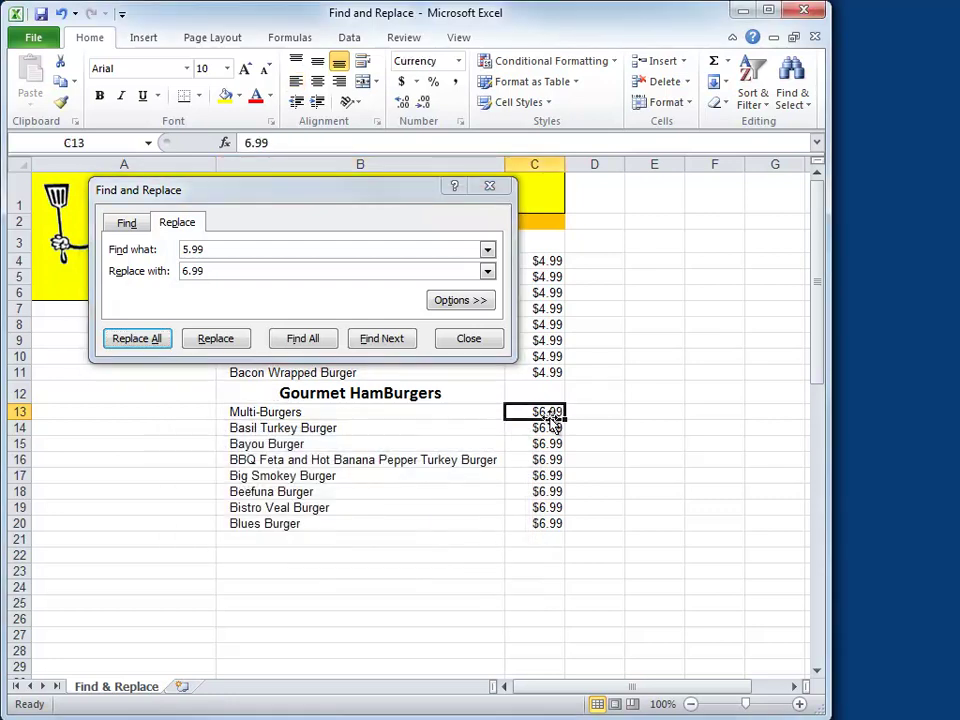
key("Down")
key("Down")
key("Down")
key("Down")
key("Down")
key("Down")
key("Down")
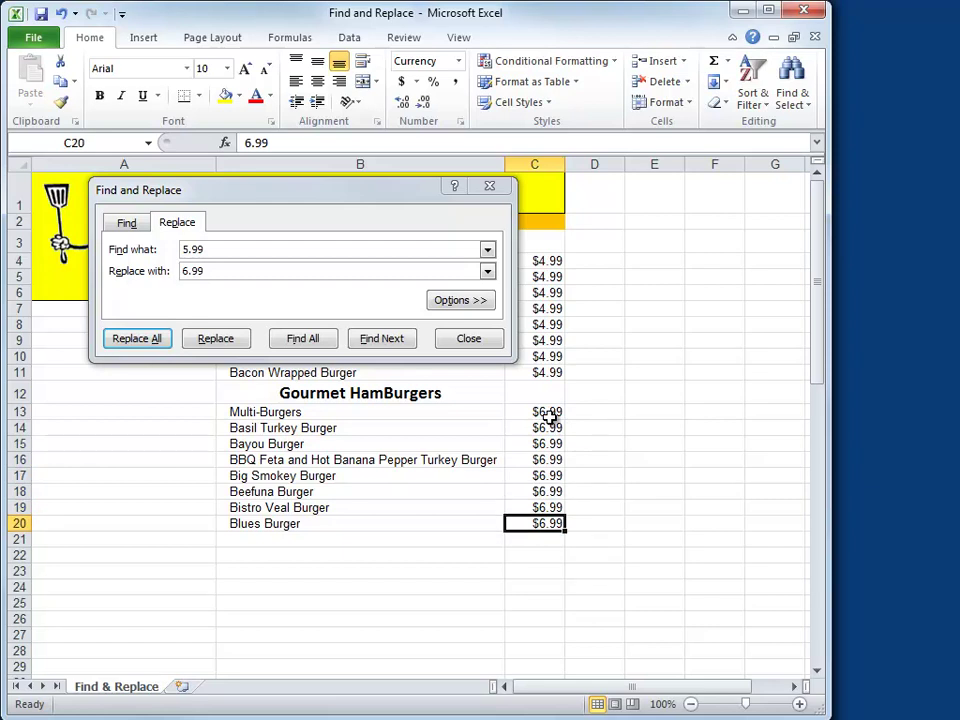
left_click_drag(821, 338, 818, 670)
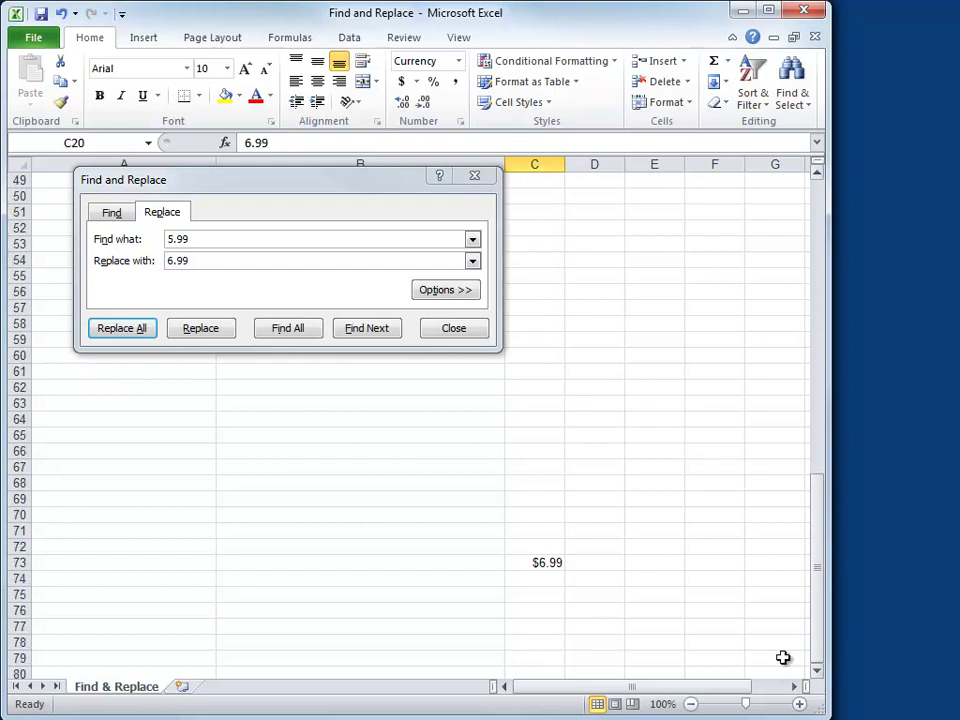
left_click(548, 562)
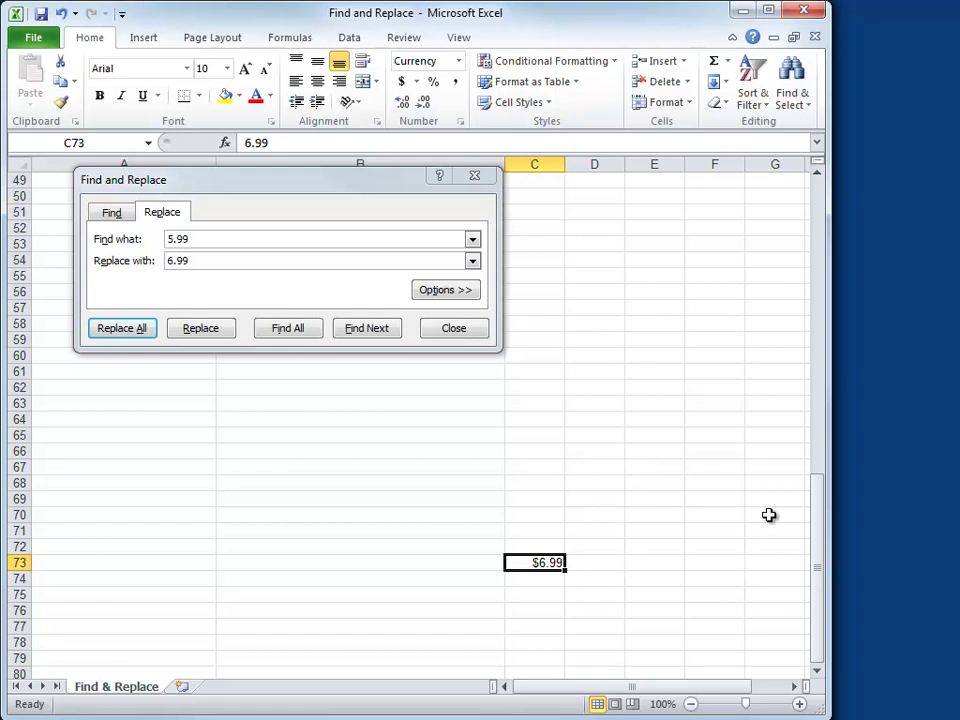
left_click_drag(824, 536, 822, 205)
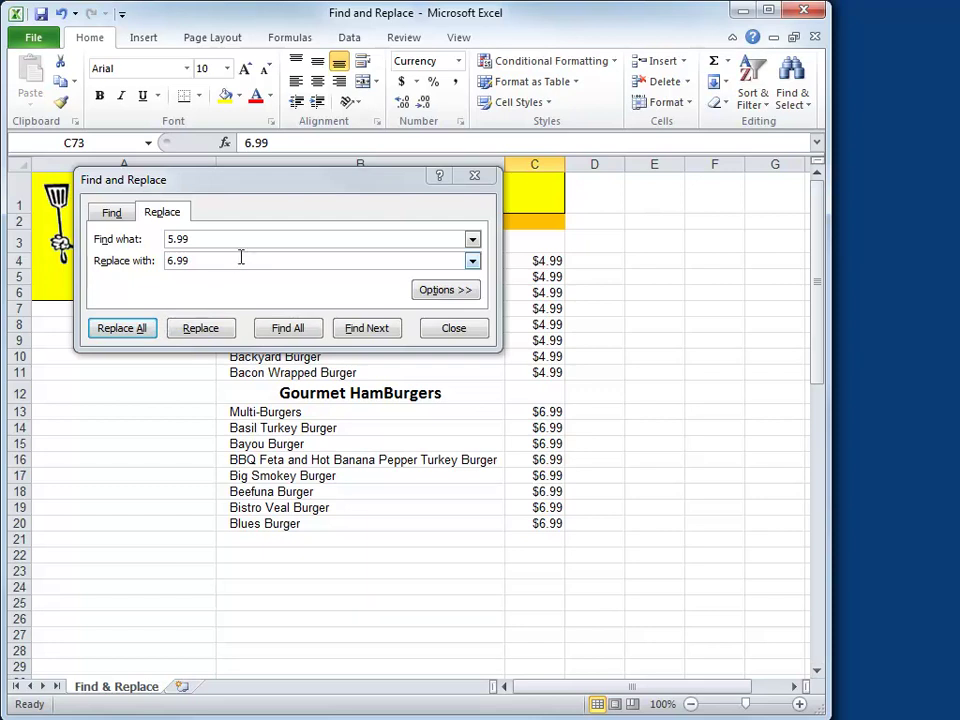
Step: Replace all nine 6.99 prices back to 5.99
left_click_drag(210, 238, 152, 238)
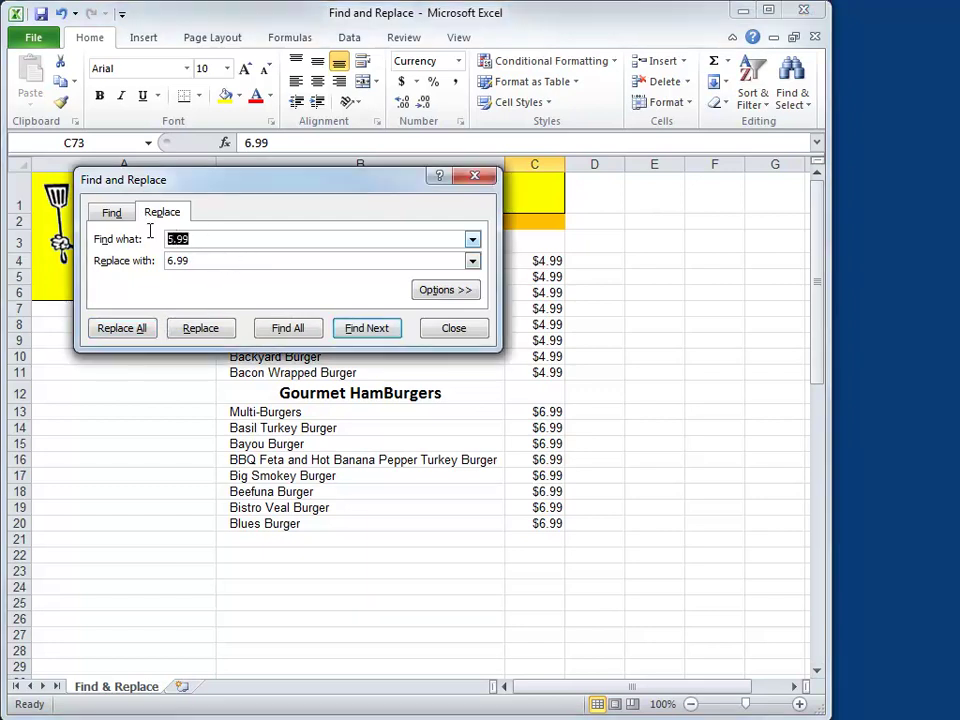
type("6.99")
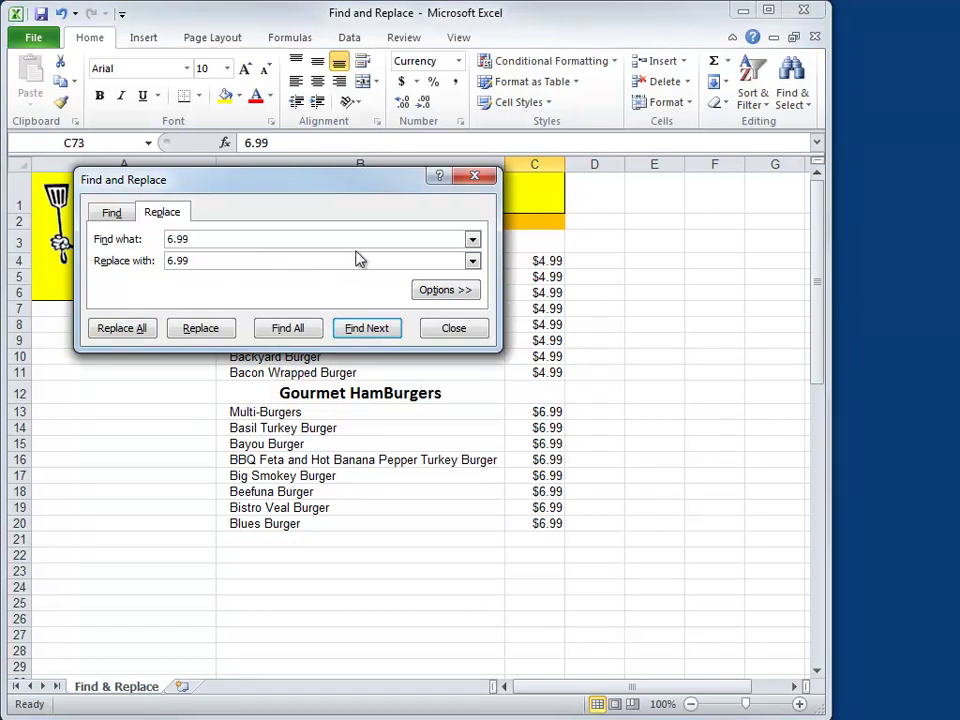
double_click(198, 259)
type("5.99")
left_click(122, 329)
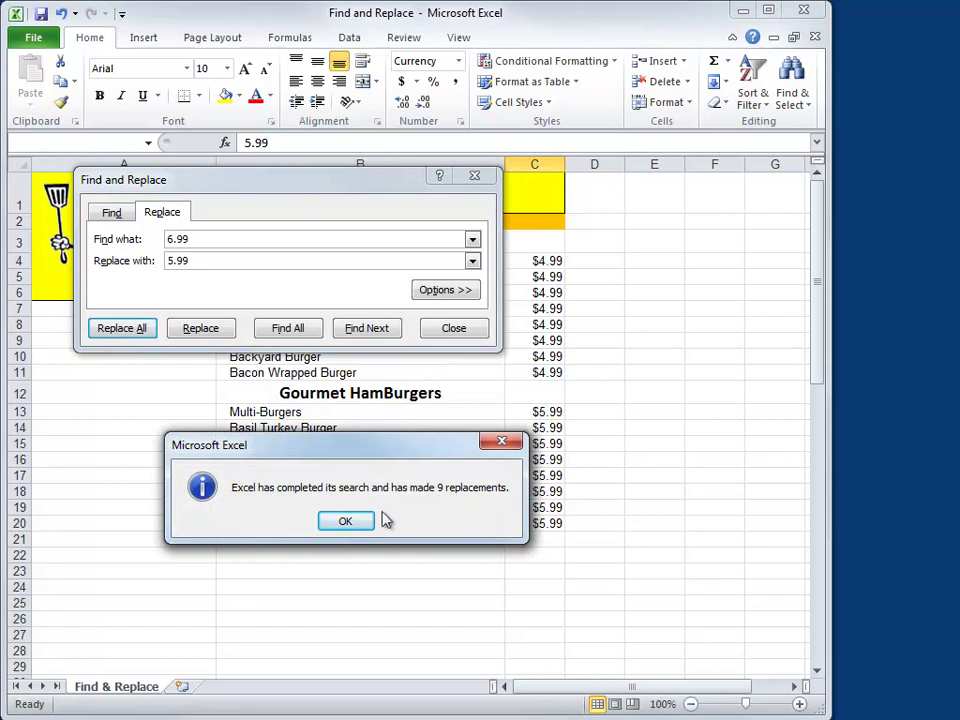
left_click(355, 520)
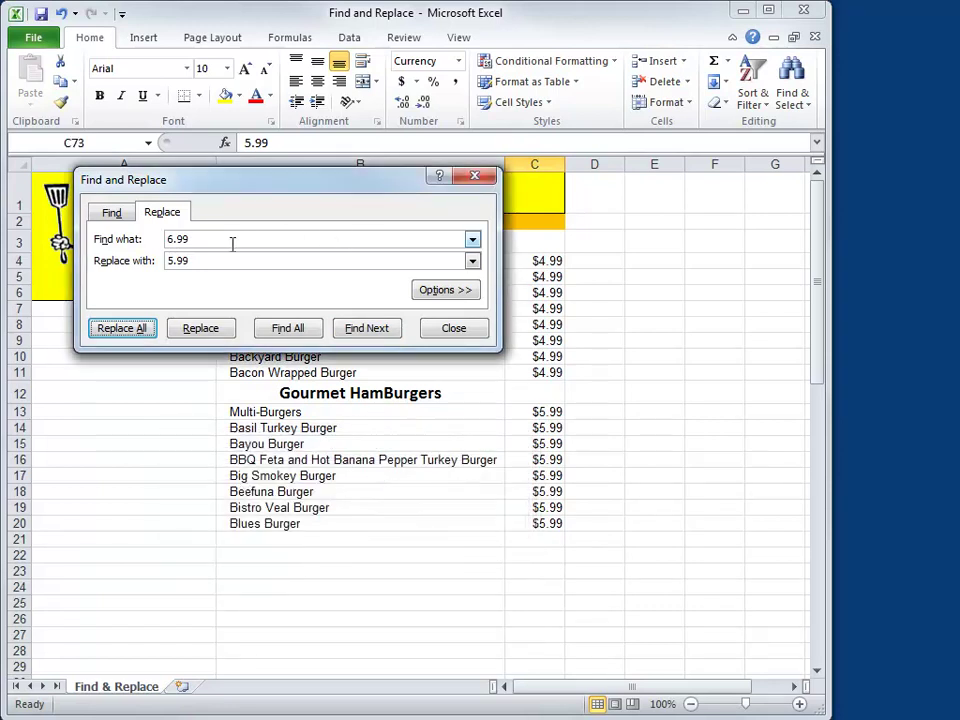
Step: Set Find what to 5.99 and Replace with to 6.99 again
left_click_drag(201, 244, 150, 242)
key("Down")
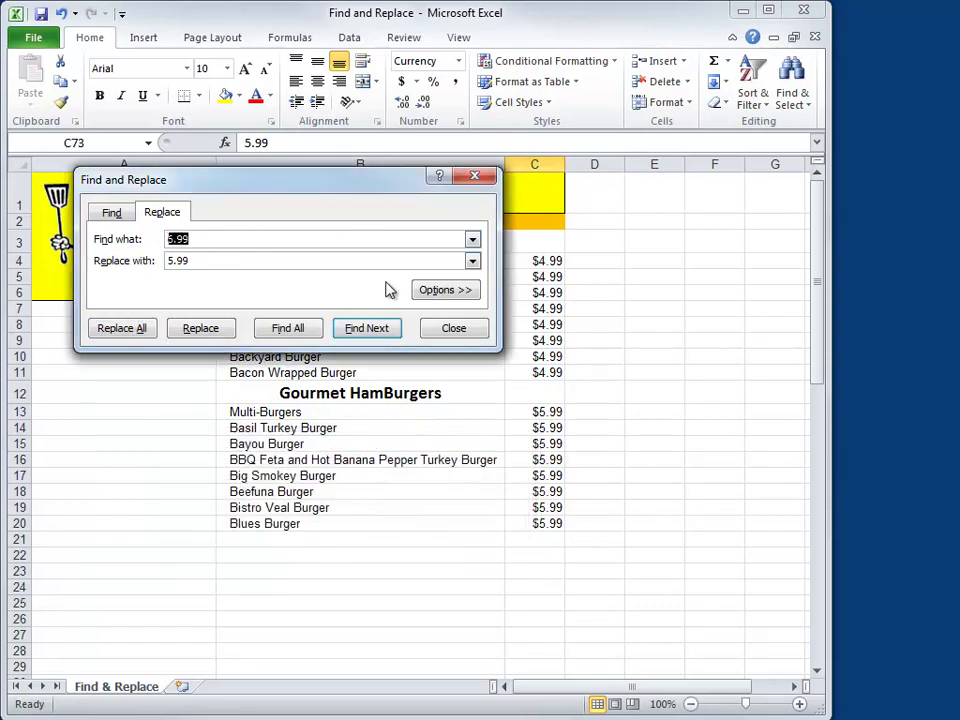
type("5.99")
key("Tab")
type("6.")
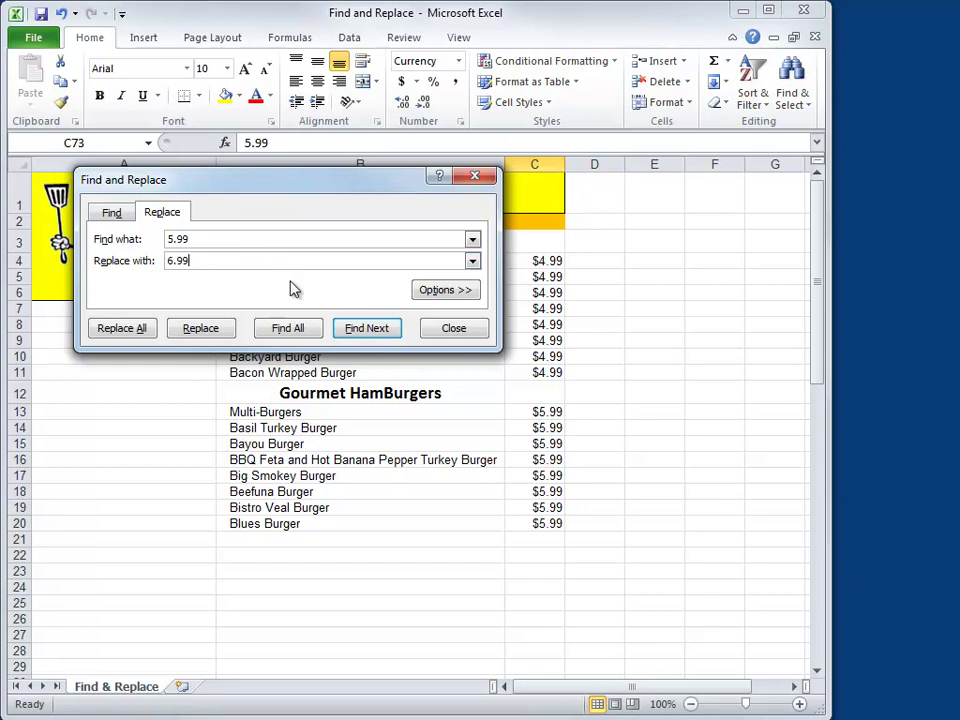
Step: Starting from C12, replace each Gourmet price in C13:C20 with 6.99 one by one
left_click(538, 395)
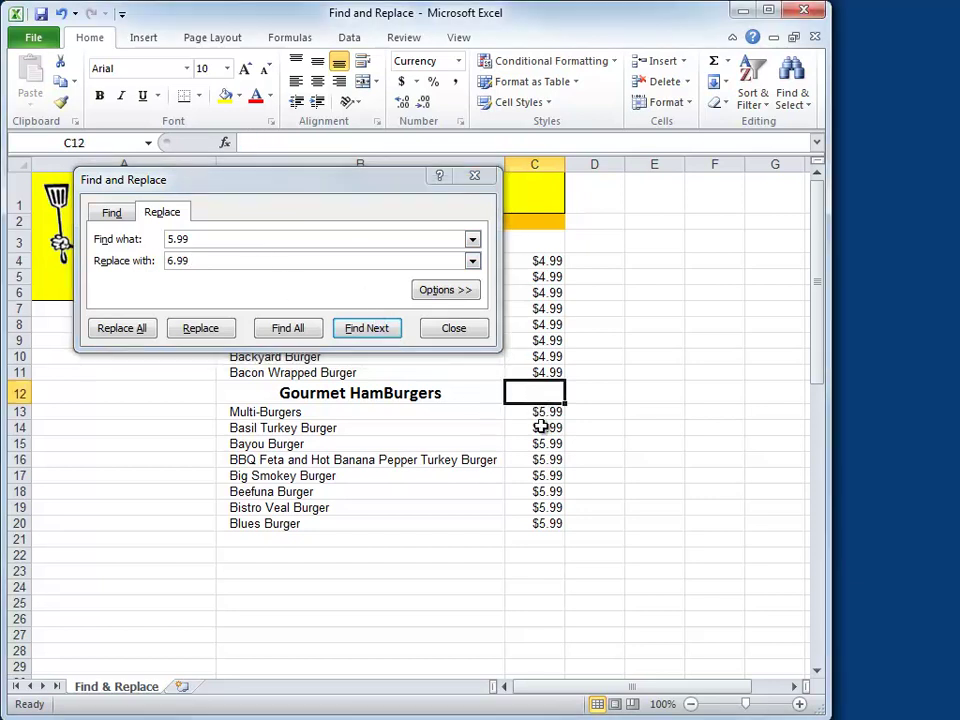
left_click(366, 332)
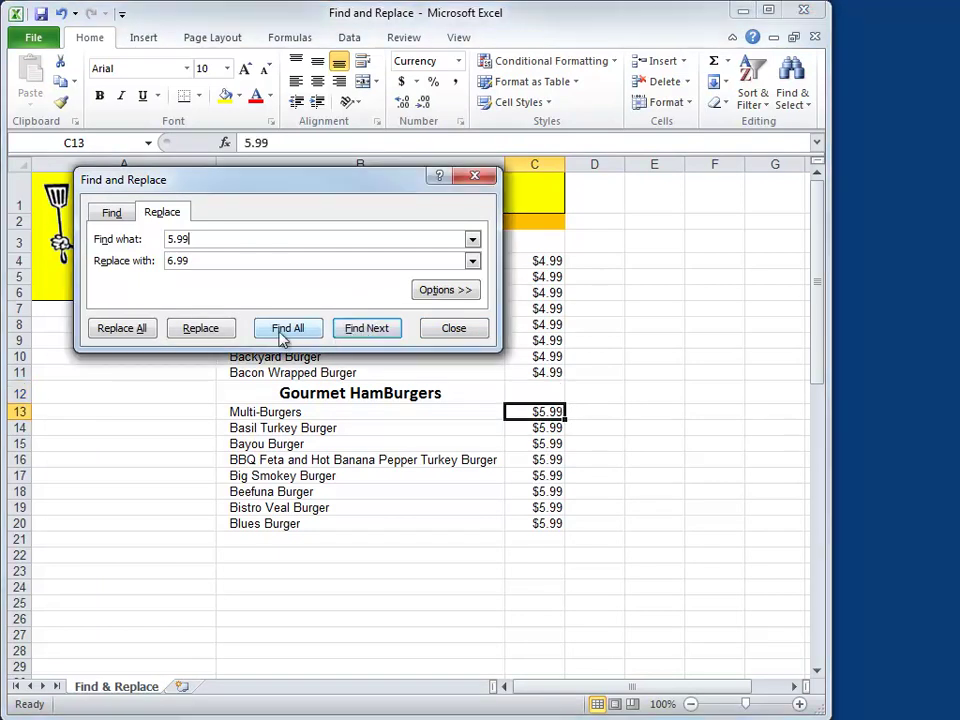
left_click(204, 334)
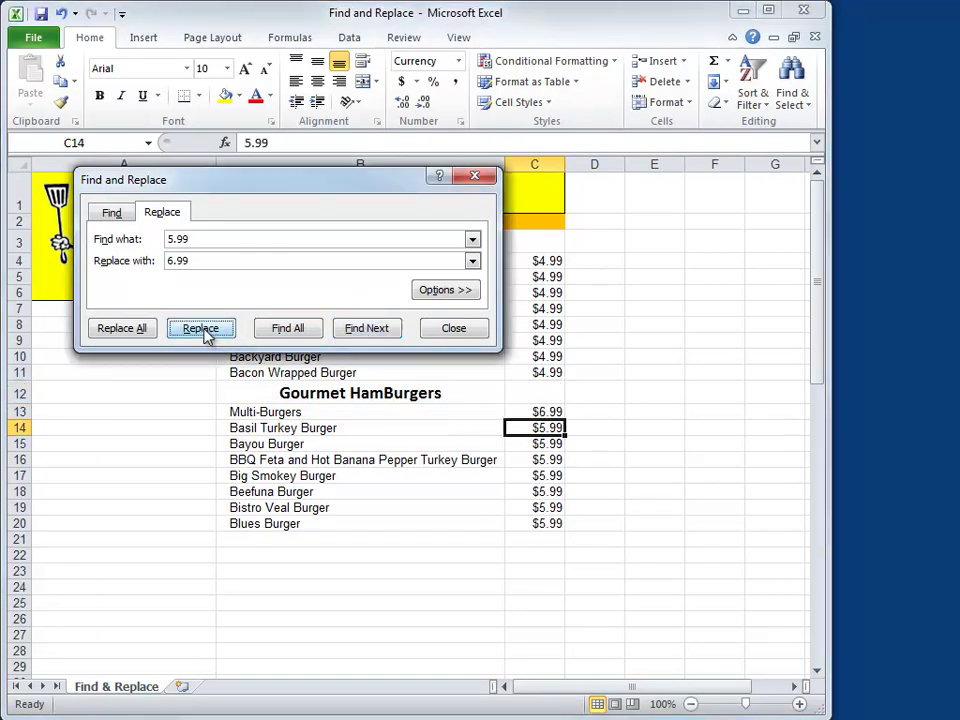
left_click(204, 334)
left_click(204, 334)
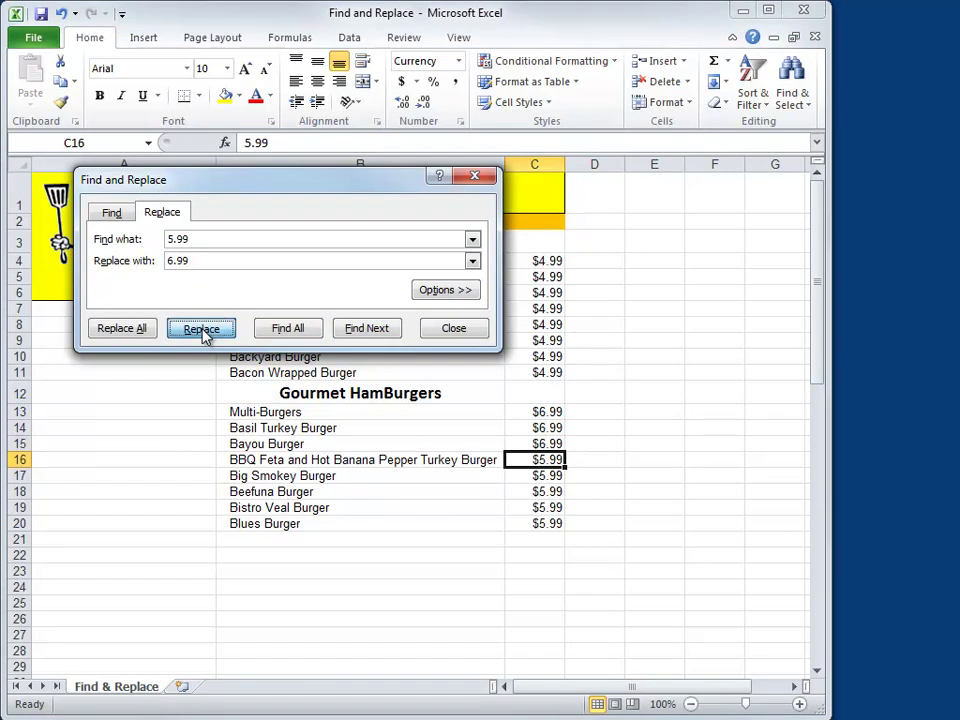
left_click(204, 334)
left_click(204, 334)
left_click(204, 334)
left_click(204, 334)
left_click(204, 334)
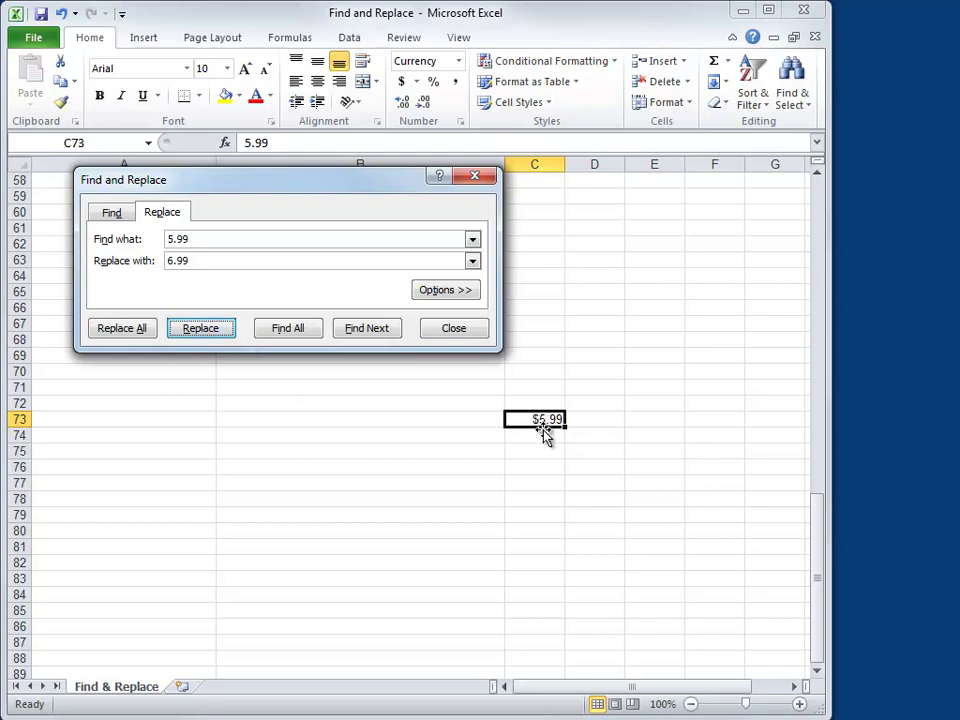
Step: Close the dialog at C73, leaving it at $5.99, and return to cell A1
left_click(373, 335)
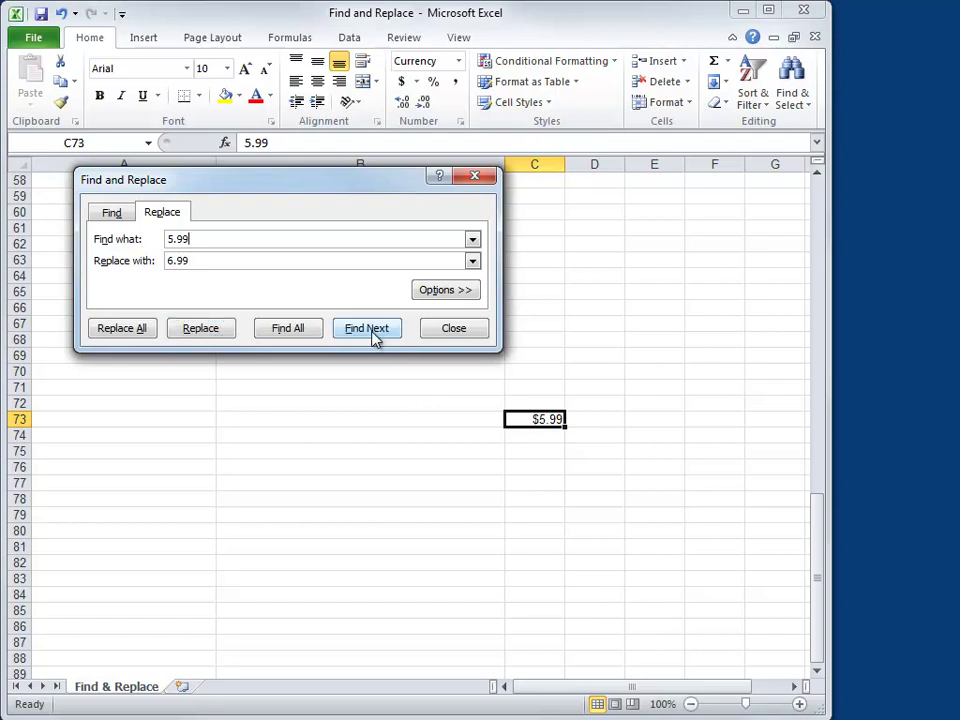
left_click(452, 332)
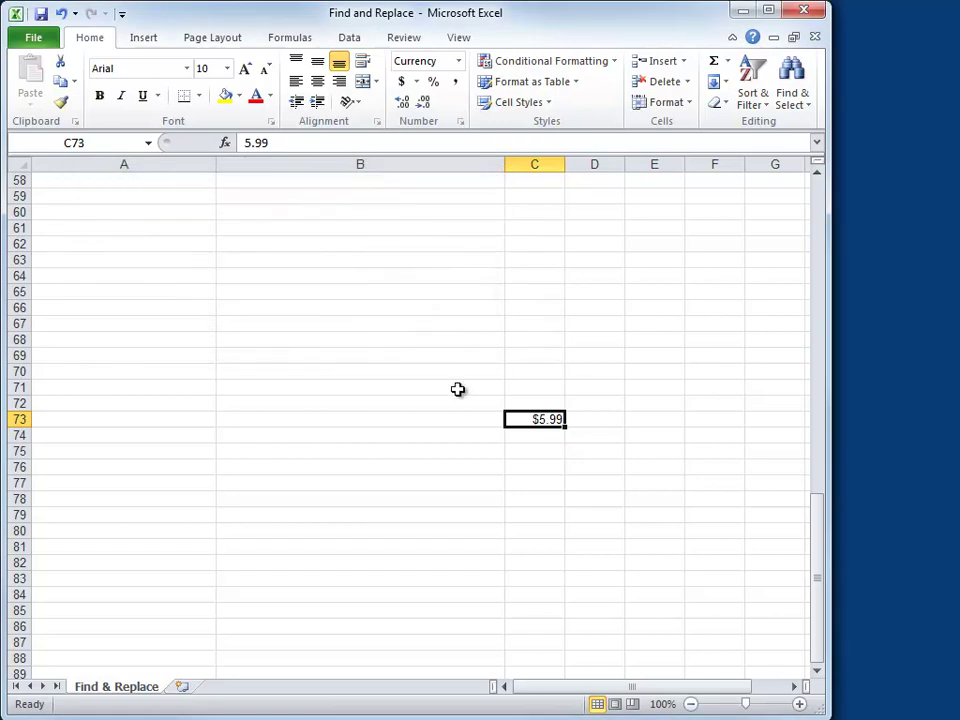
key("ctrl+Home")
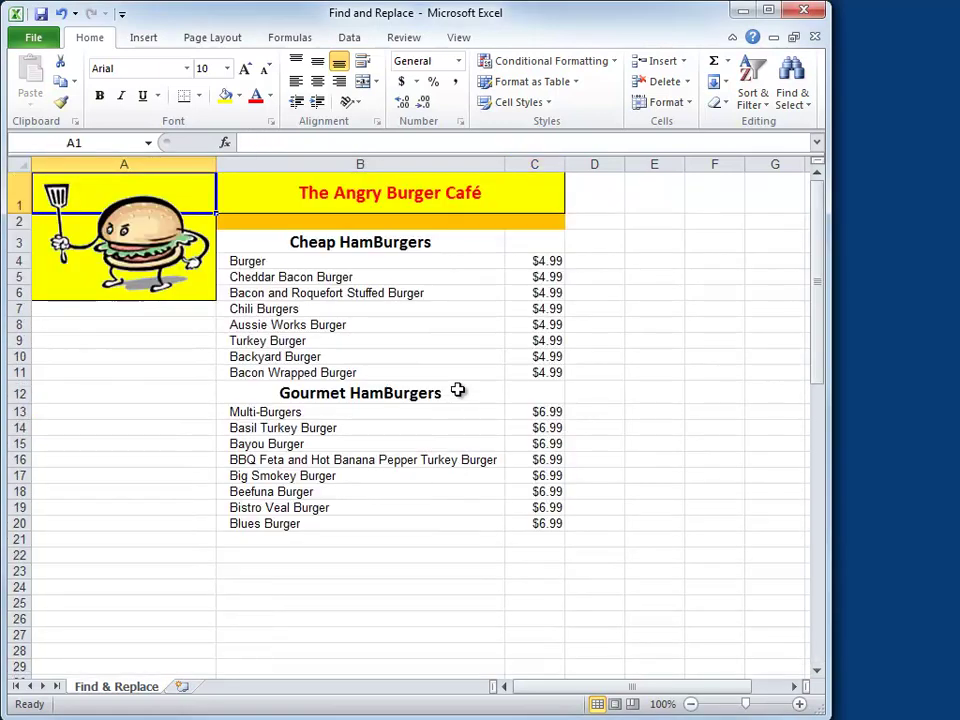